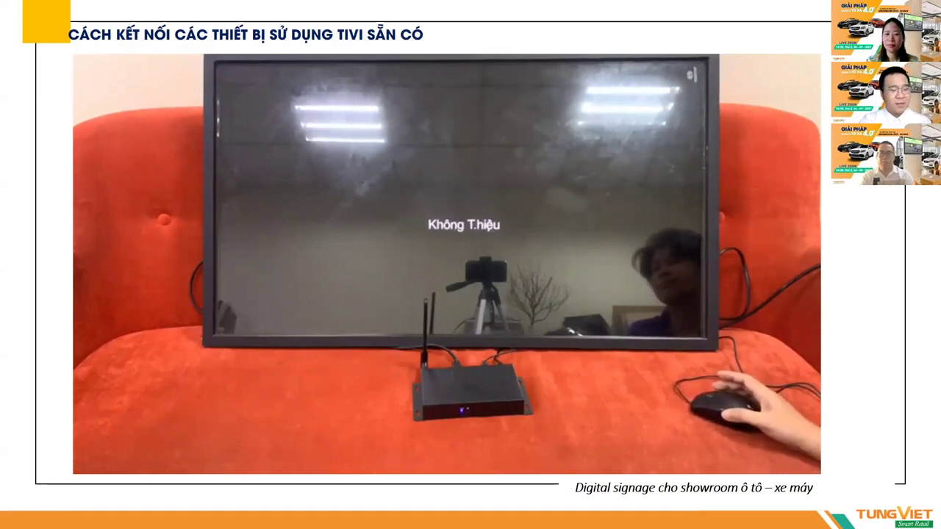
# Pause the device-connection video on the slide and switch to the digital signage content editor
pyautogui.moveTo(428, 437)
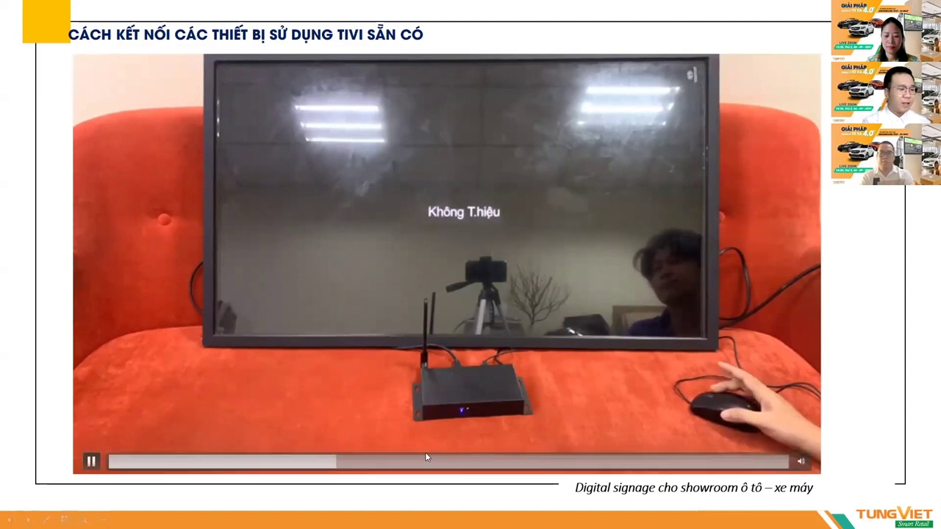
pyautogui.click(92, 462)
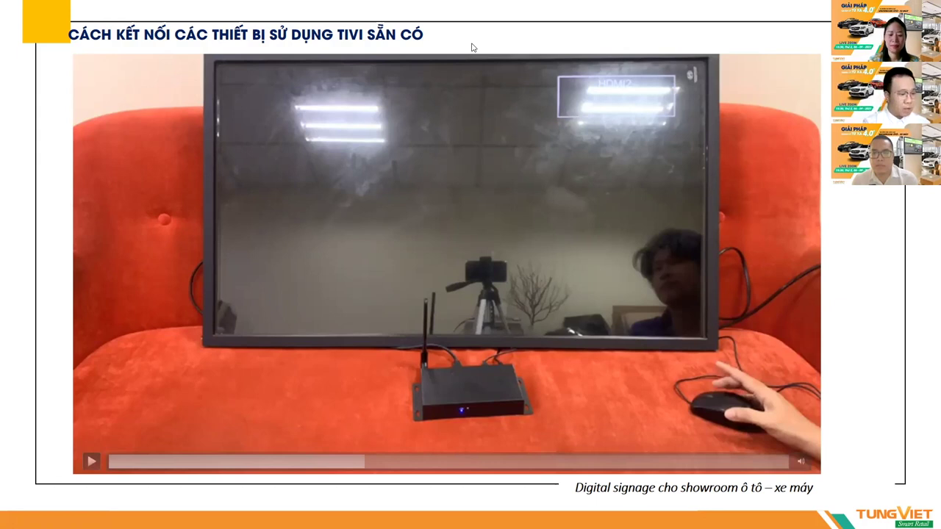
pyautogui.hotkey('alt', 'Tab')
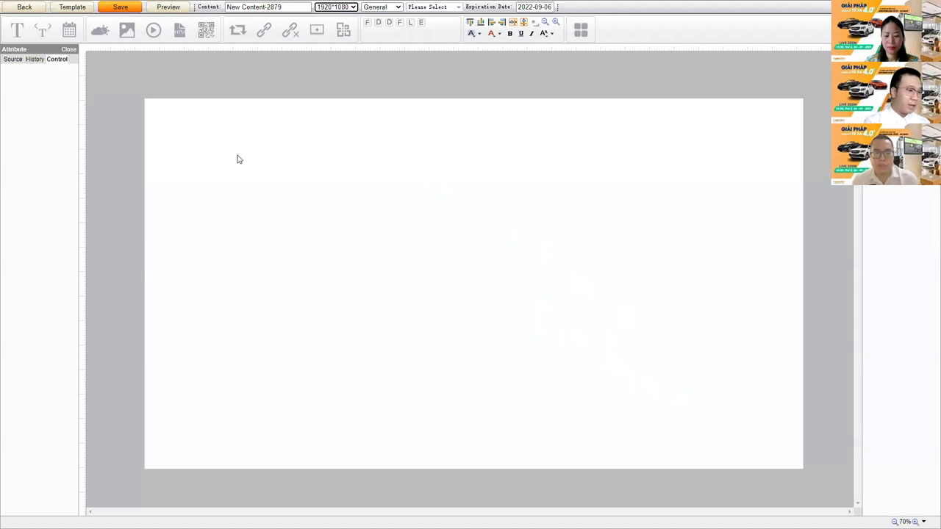
# Insert the layout background image 6070eae788ea7eb427fb.jpg full screen on the blank 1920*1080 content page
pyautogui.click(127, 29)
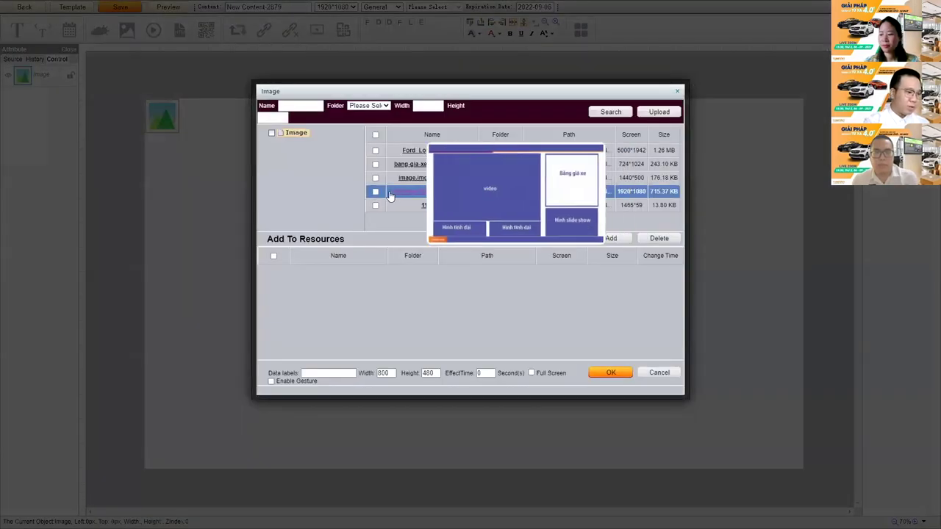
pyautogui.click(375, 192)
pyautogui.click(613, 241)
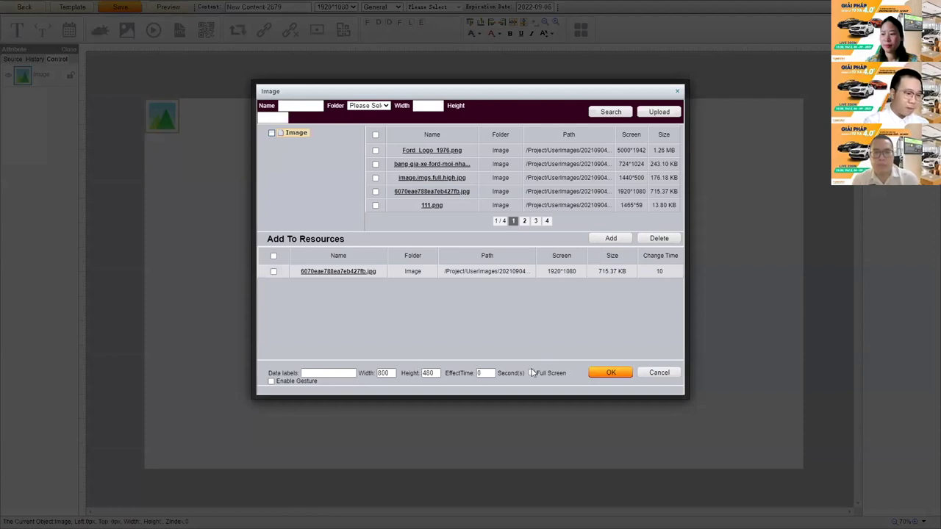
pyautogui.click(610, 373)
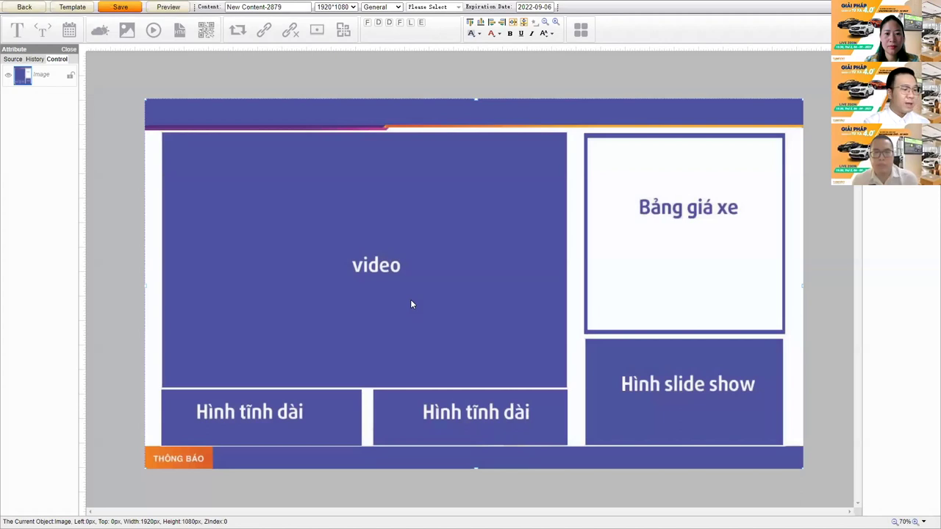
# Insert the Ford price list image (bang-gia-xe-ford-moi-nha...) as a new image element on the page
pyautogui.click(127, 31)
pyautogui.moveTo(420, 167)
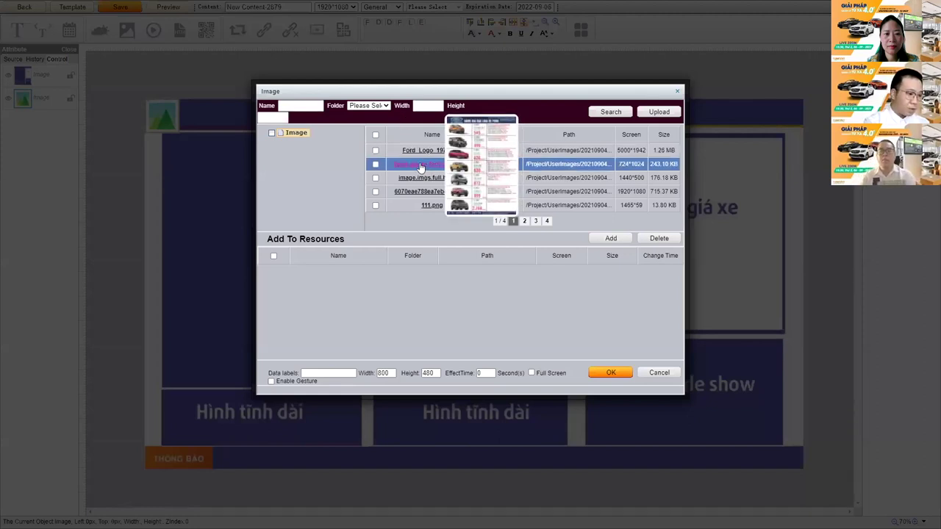
pyautogui.click(609, 239)
pyautogui.click(613, 373)
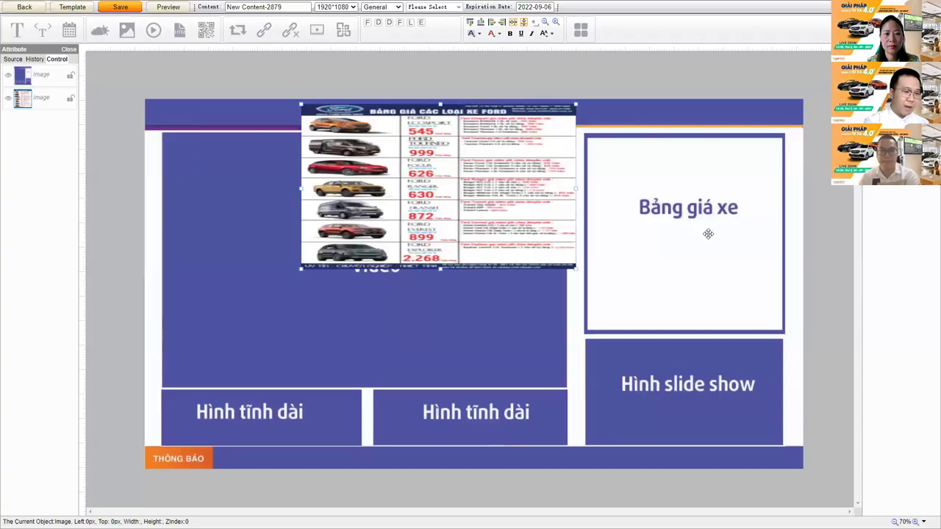
# Move and resize the price list image to fill the "Bảng giá xe" frame of the layout
pyautogui.moveTo(708, 234); pyautogui.dragTo(599, 220)
pyautogui.moveTo(668, 216); pyautogui.dragTo(655, 210)
pyautogui.click(727, 287)
pyautogui.click(718, 300)
pyautogui.moveTo(719, 301); pyautogui.dragTo(809, 350)
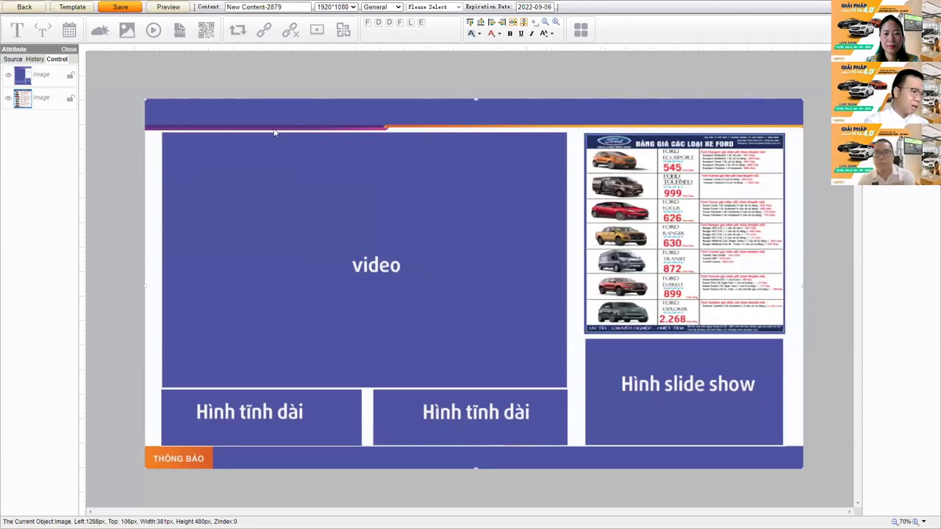
# Insert the Ranger Raptor banner image.imgs.full.high.jpg as a new image element
pyautogui.click(128, 34)
pyautogui.moveTo(412, 182)
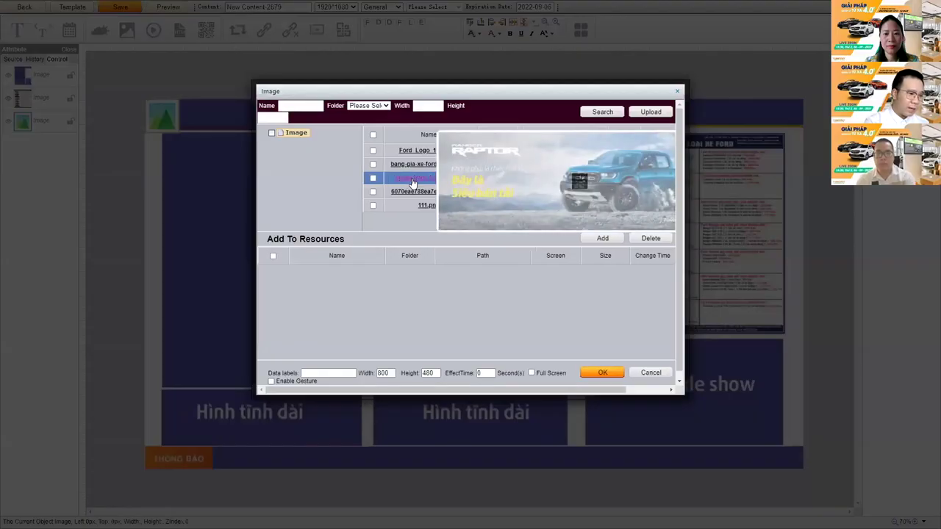
pyautogui.click(373, 178)
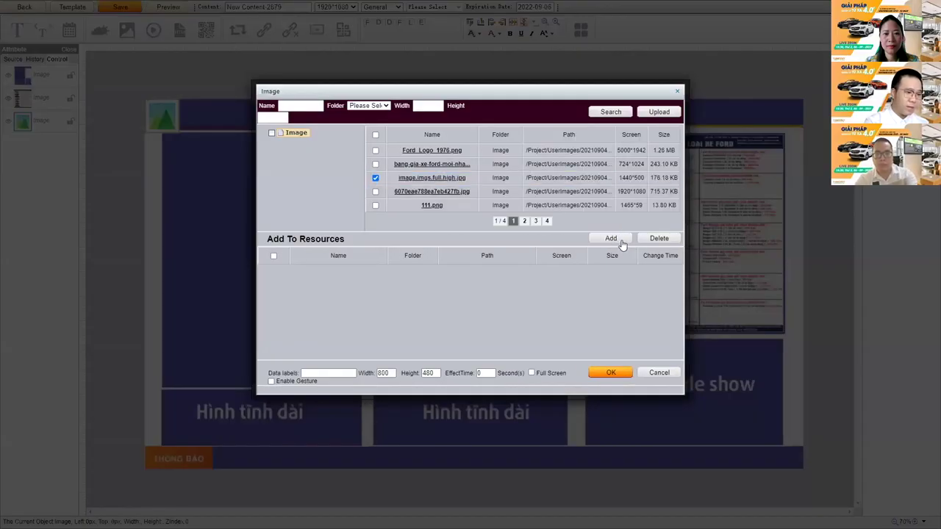
pyautogui.click(621, 241)
pyautogui.click(611, 373)
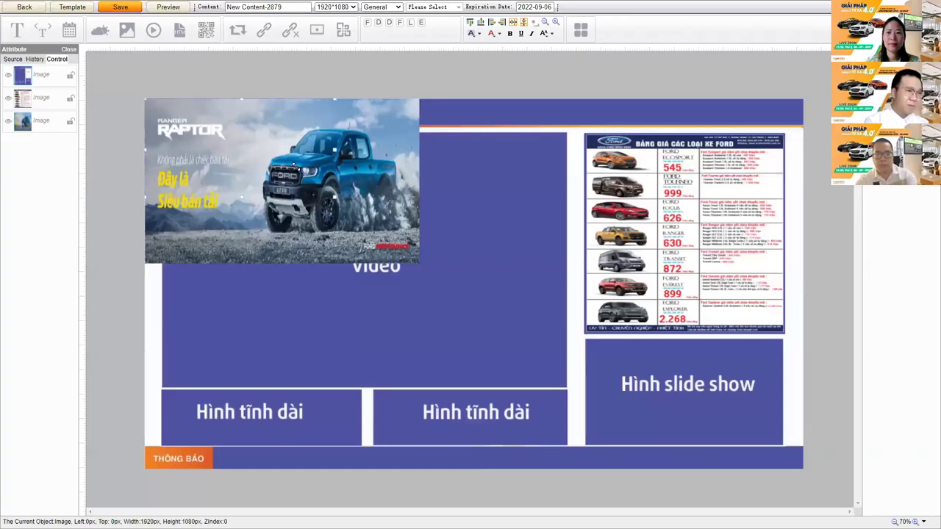
# Move and resize the Ranger Raptor banner to fill the left-hand "Hình tĩnh dài" frame below the video area
pyautogui.moveTo(259, 125); pyautogui.dragTo(277, 418)
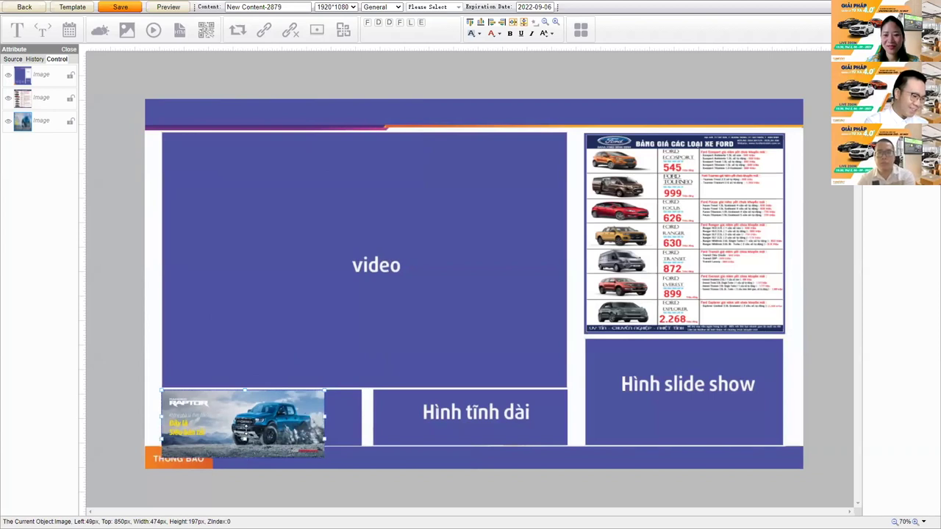
pyautogui.moveTo(245, 456); pyautogui.dragTo(247, 441)
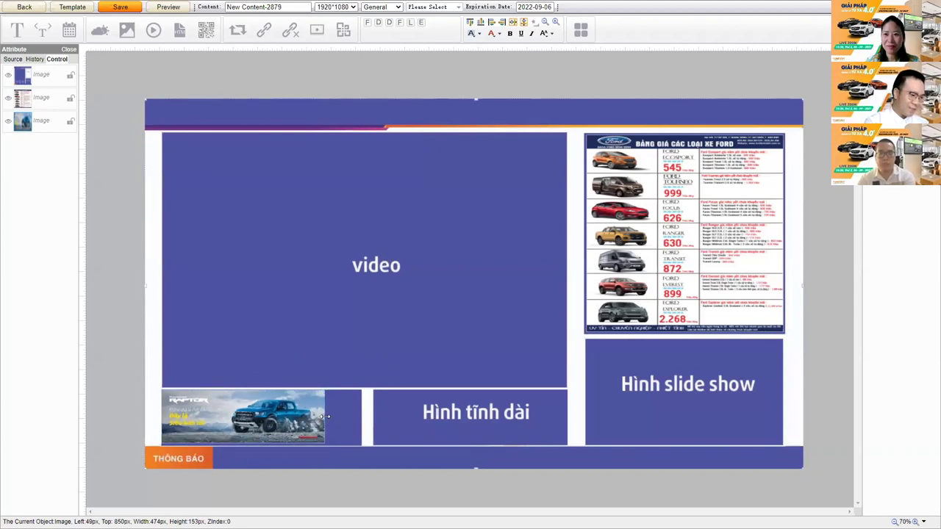
pyautogui.moveTo(324, 418); pyautogui.dragTo(361, 417)
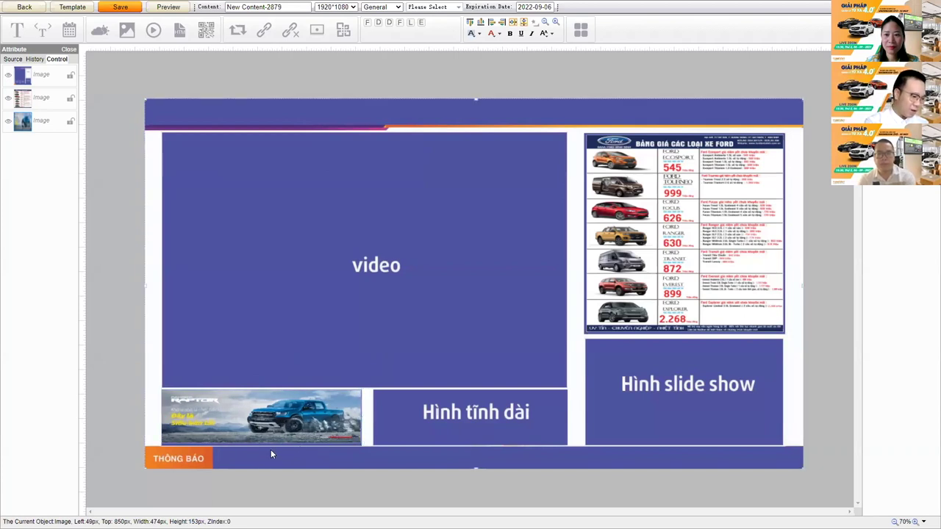
pyautogui.moveTo(263, 444); pyautogui.dragTo(263, 447)
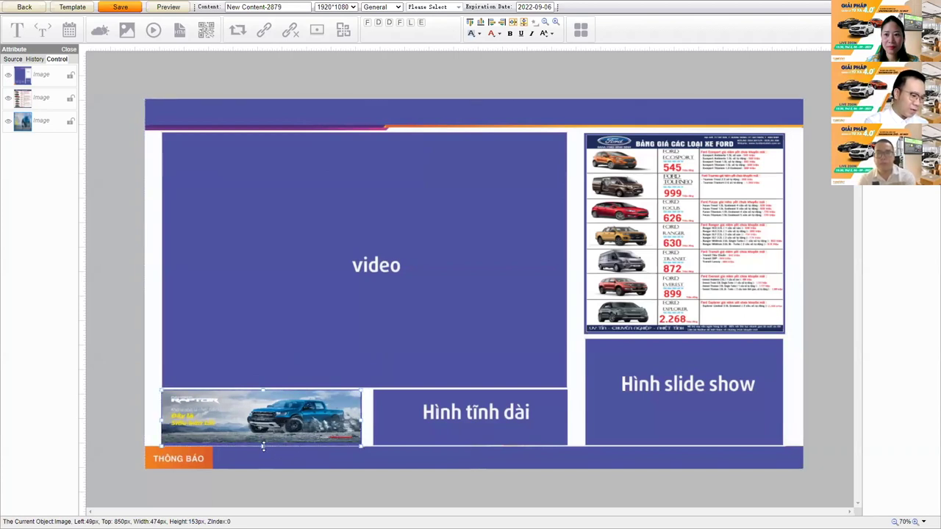
# Preview the stored images and insert the 2020-Ford-Explorer-Relea... image as a new image element
pyautogui.click(126, 32)
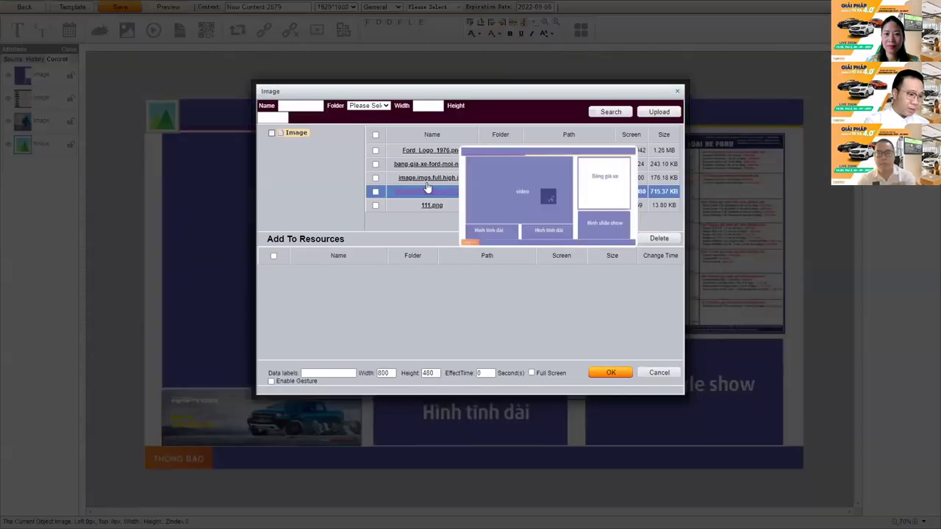
pyautogui.click(524, 220)
pyautogui.click(433, 179)
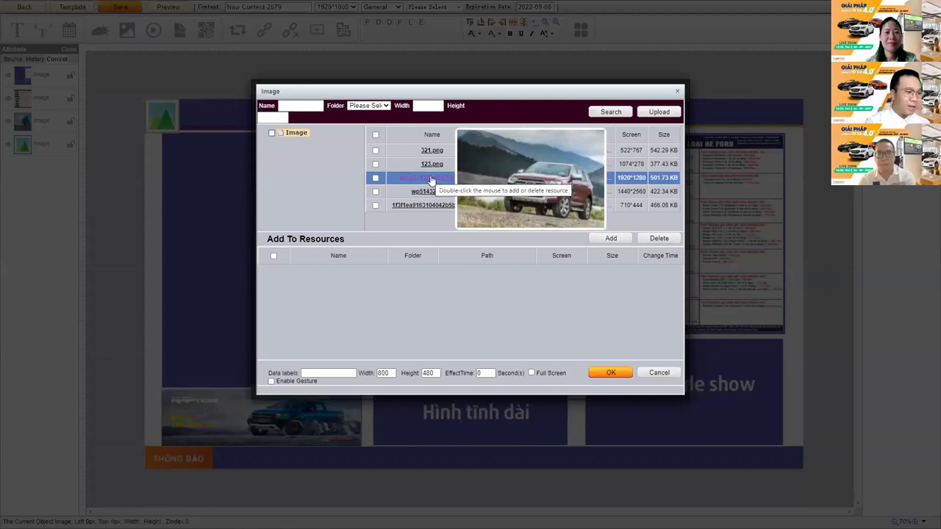
pyautogui.moveTo(435, 169)
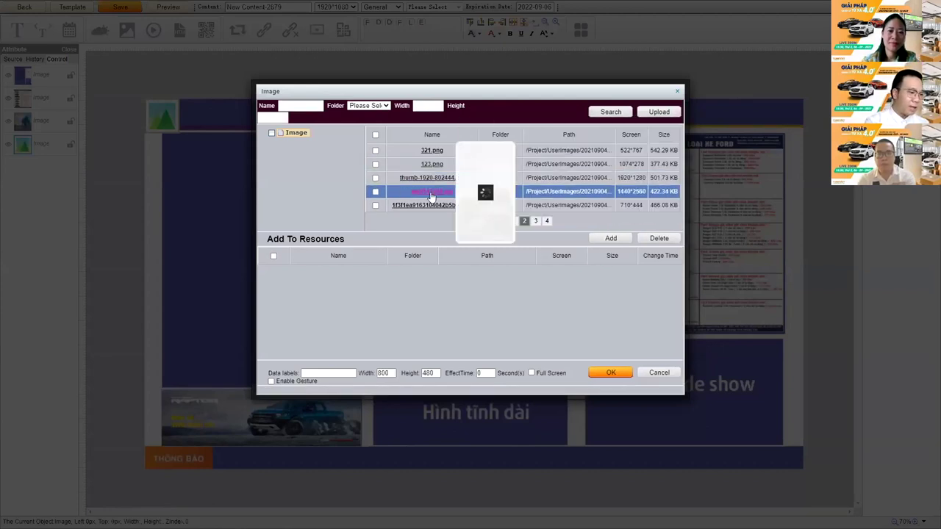
pyautogui.moveTo(423, 211)
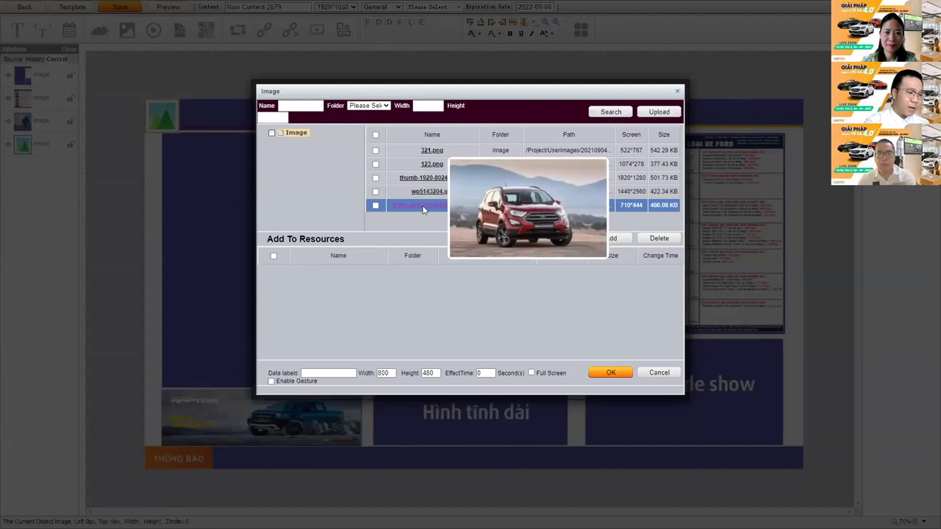
pyautogui.click(535, 221)
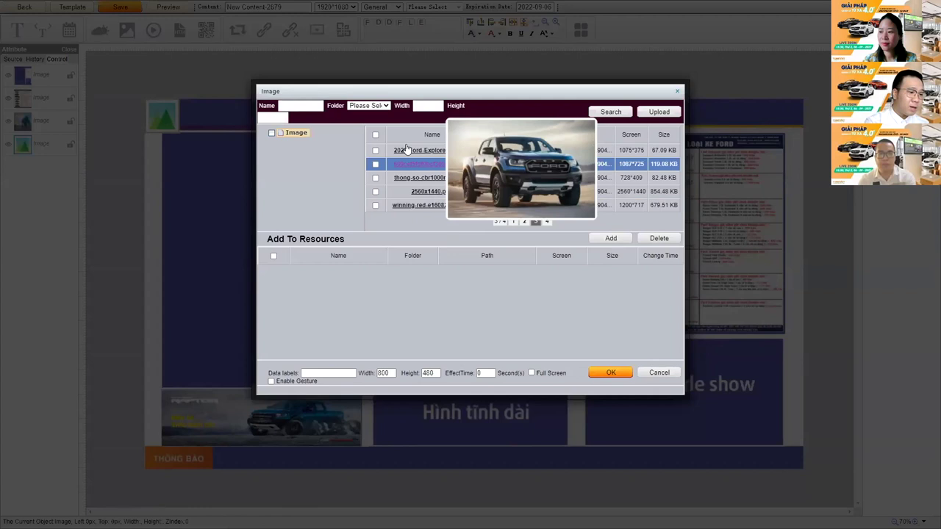
pyautogui.click(376, 150)
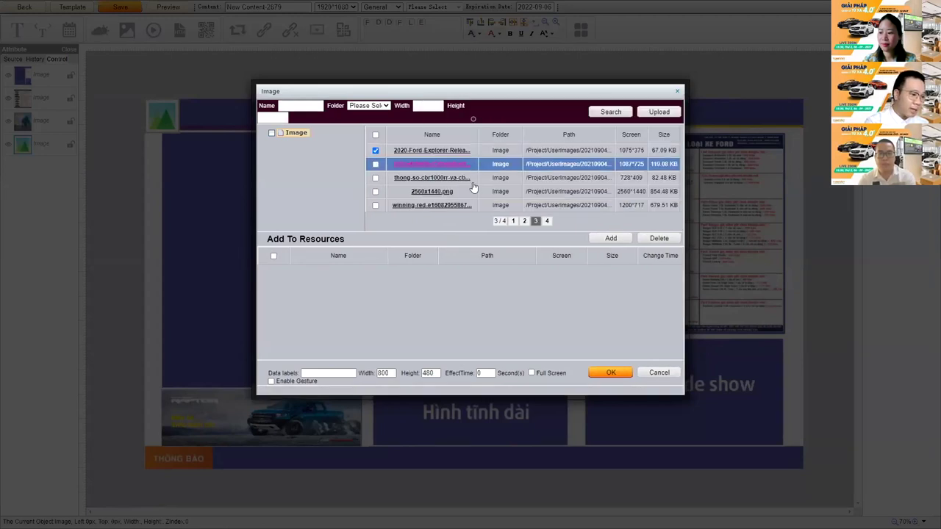
pyautogui.click(609, 239)
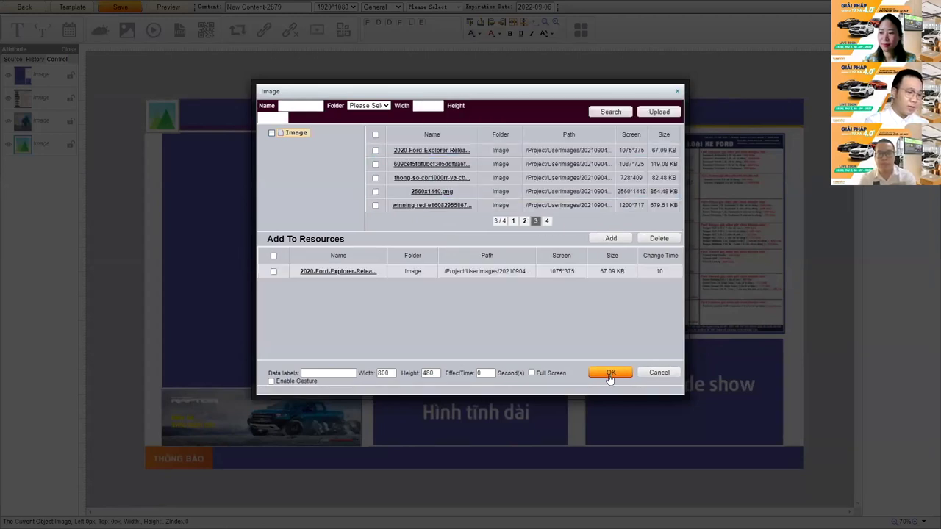
pyautogui.click(610, 374)
# Fit the Ford Explorer image into the right-hand "Hình tĩnh dài" frame at about 564 by 163 px
pyautogui.moveTo(368, 214); pyautogui.dragTo(547, 419)
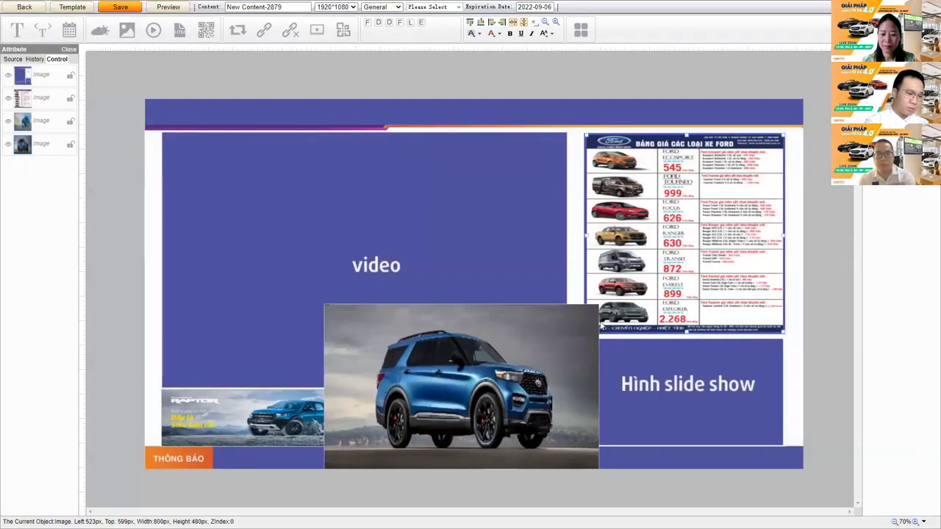
pyautogui.moveTo(598, 304); pyautogui.dragTo(487, 456)
pyautogui.moveTo(436, 434); pyautogui.dragTo(483, 409)
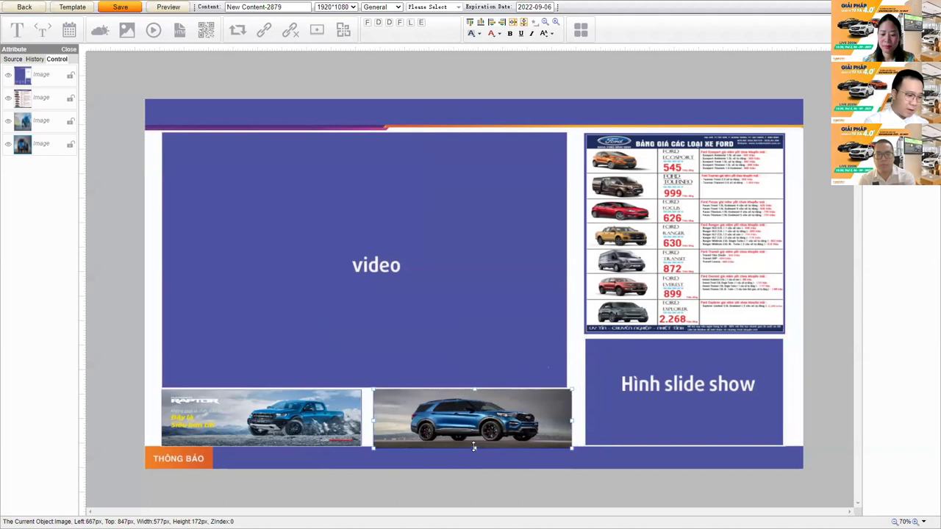
pyautogui.moveTo(474, 443); pyautogui.dragTo(474, 441)
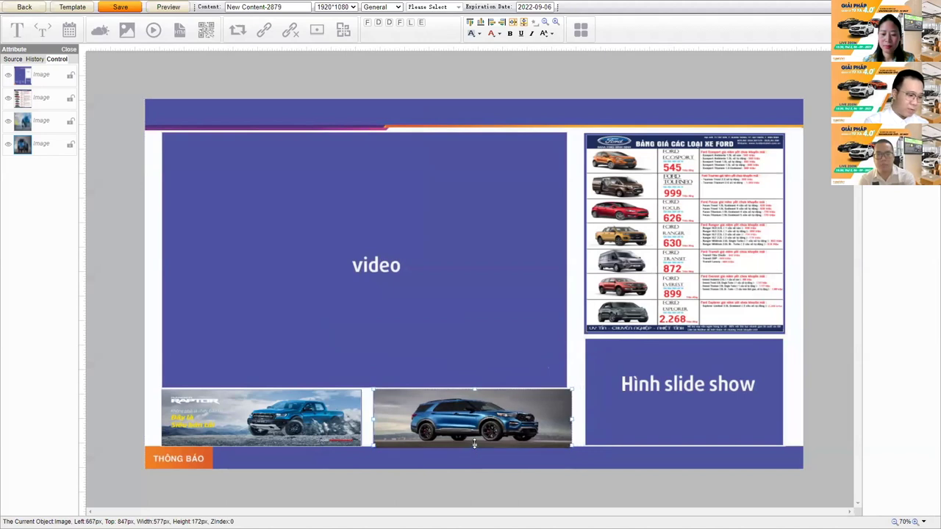
pyautogui.moveTo(572, 419); pyautogui.dragTo(565, 420)
pyautogui.click(570, 355)
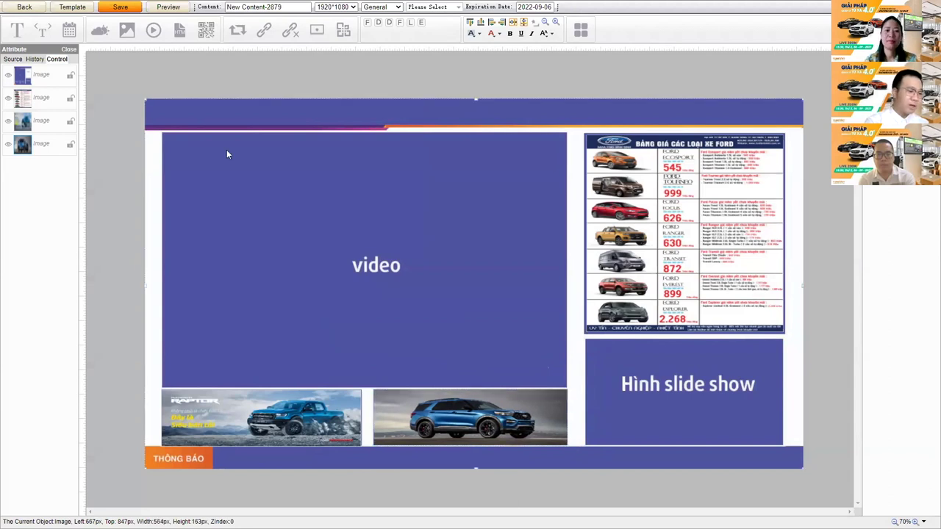
# Create another image element for the slide show and add the 609cef5fdf0bcf305ddf8a6f... pickup picture to its resources
pyautogui.click(127, 29)
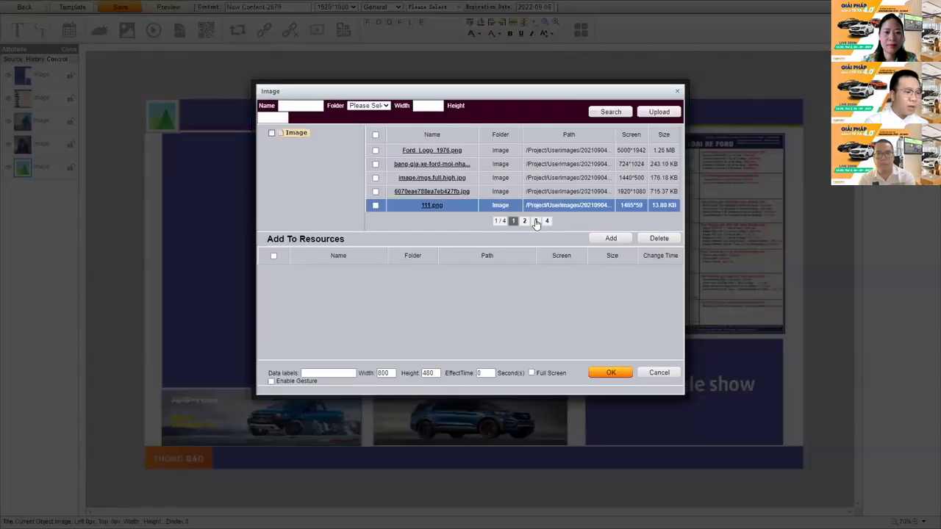
pyautogui.click(535, 221)
pyautogui.moveTo(444, 163)
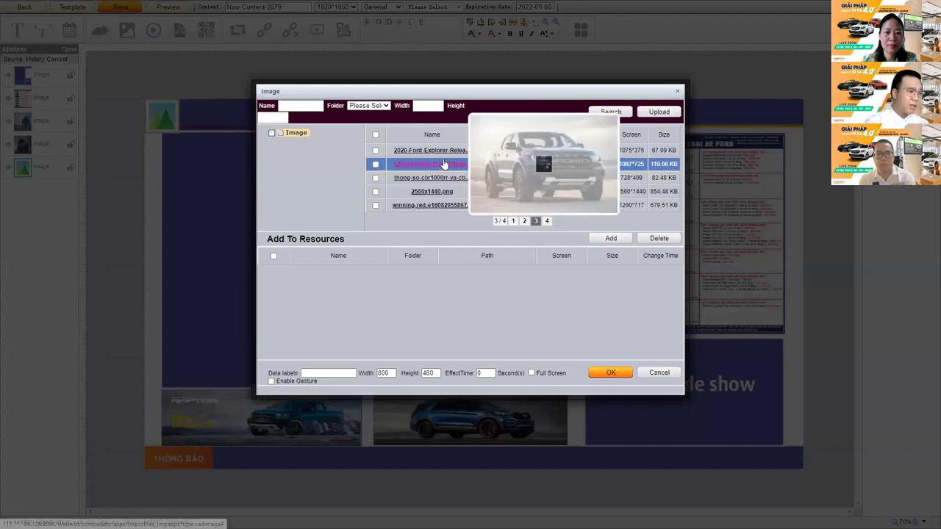
pyautogui.click(376, 164)
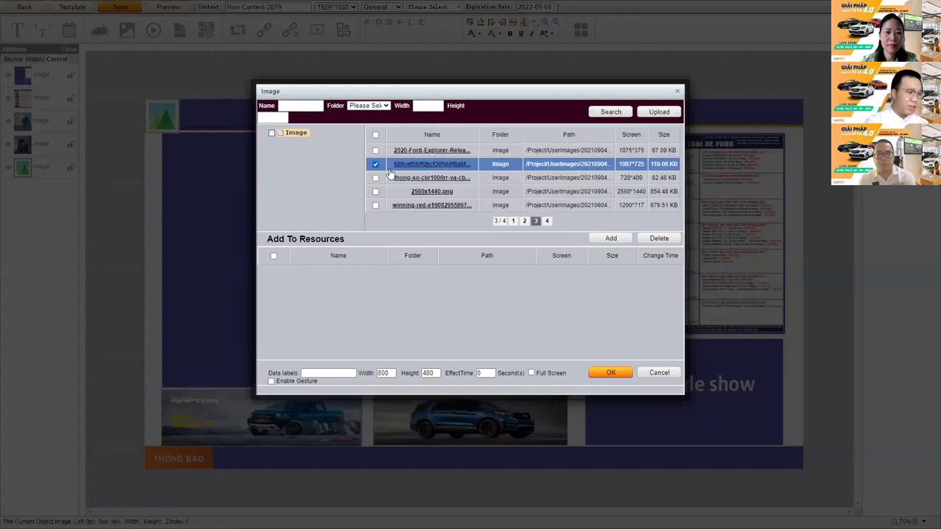
pyautogui.moveTo(421, 180)
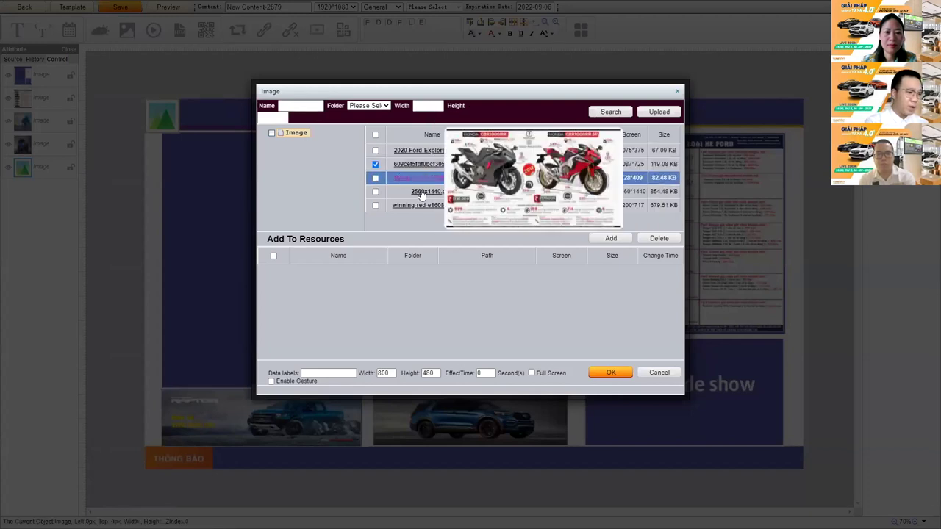
pyautogui.click(609, 238)
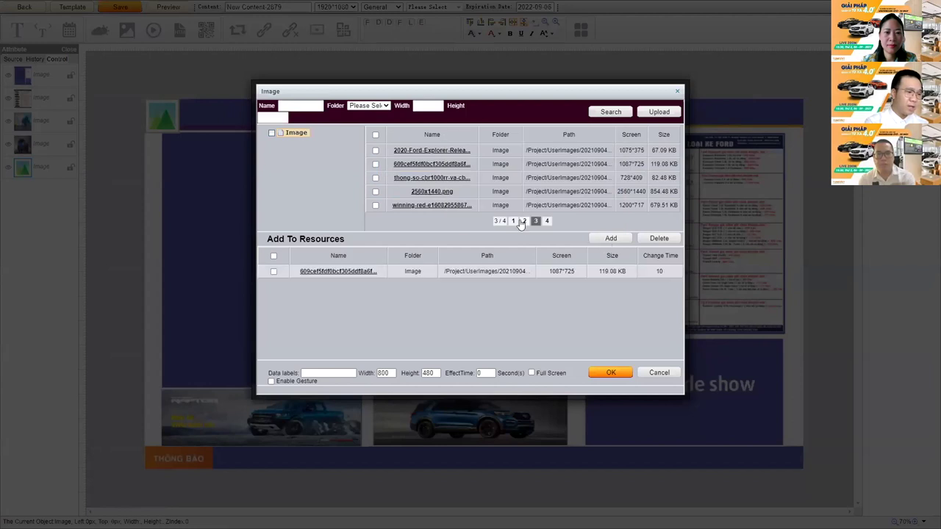
pyautogui.click(524, 220)
pyautogui.moveTo(438, 197)
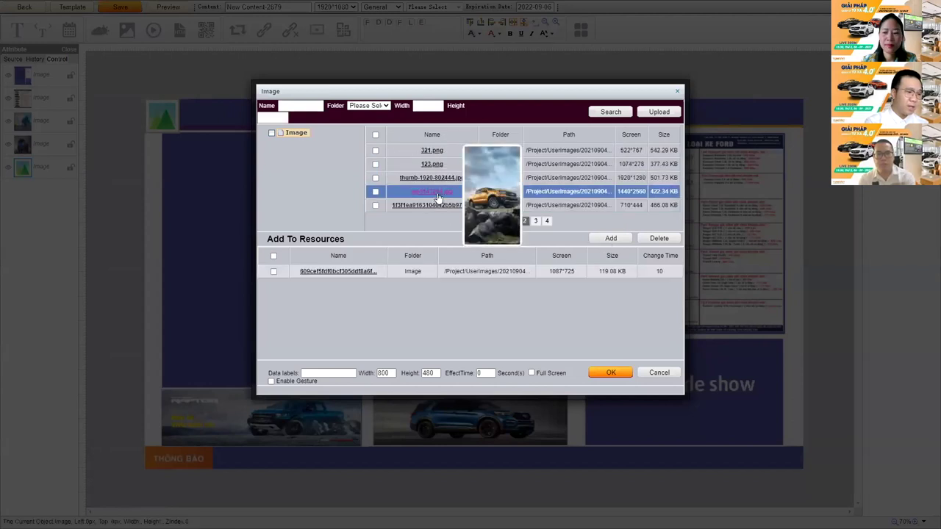
pyautogui.click(375, 205)
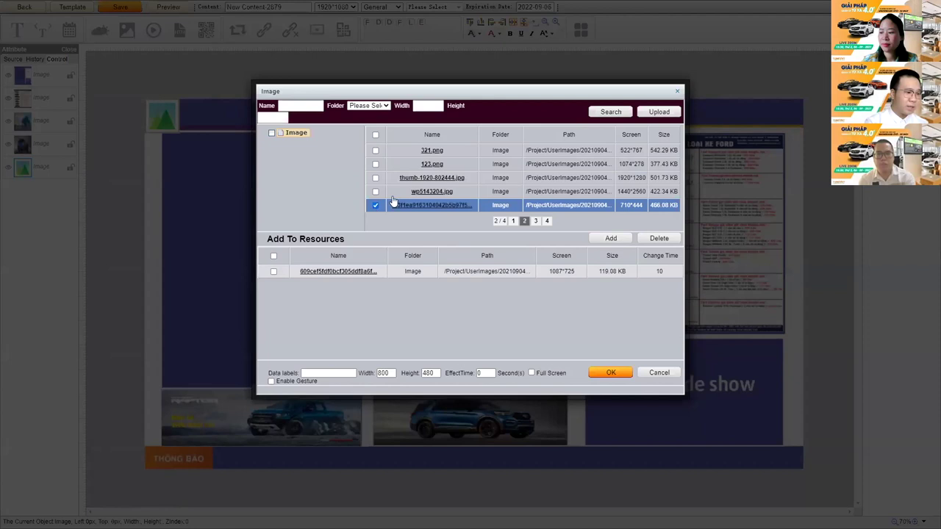
pyautogui.moveTo(421, 179)
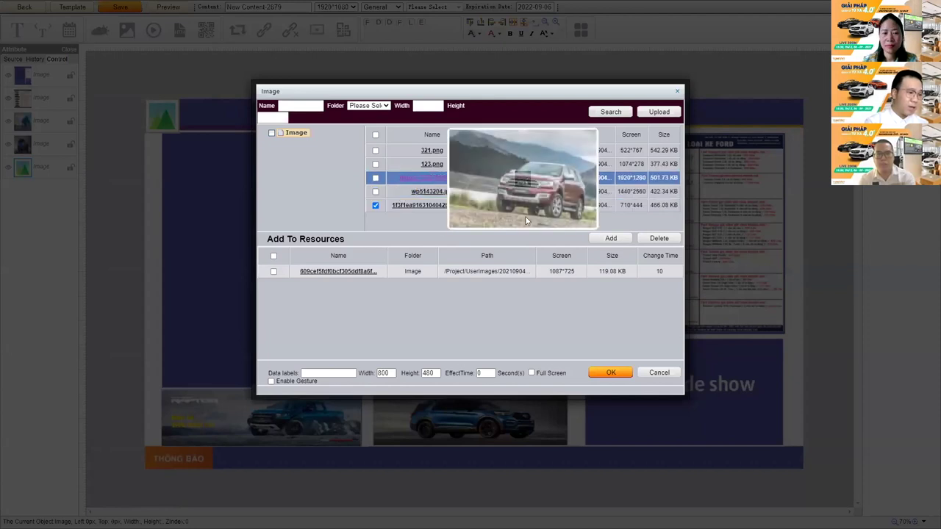
pyautogui.click(610, 238)
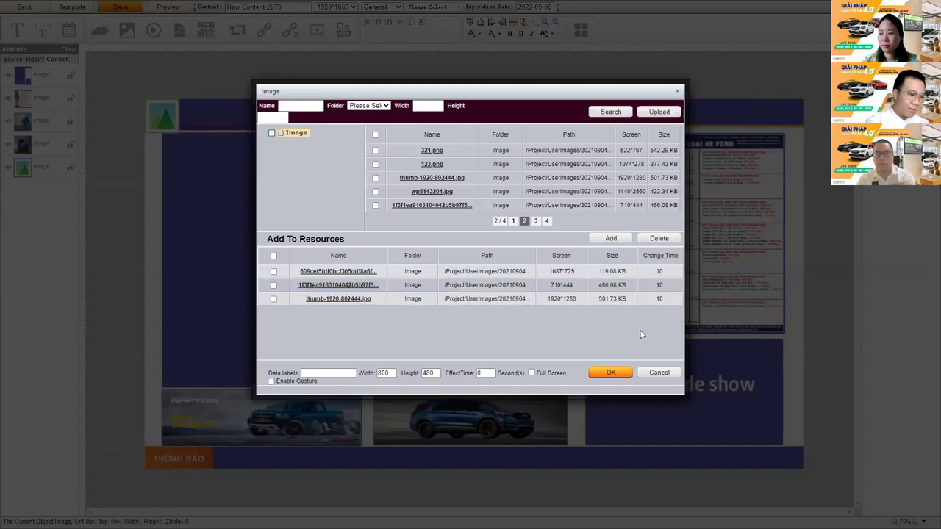
pyautogui.click(610, 373)
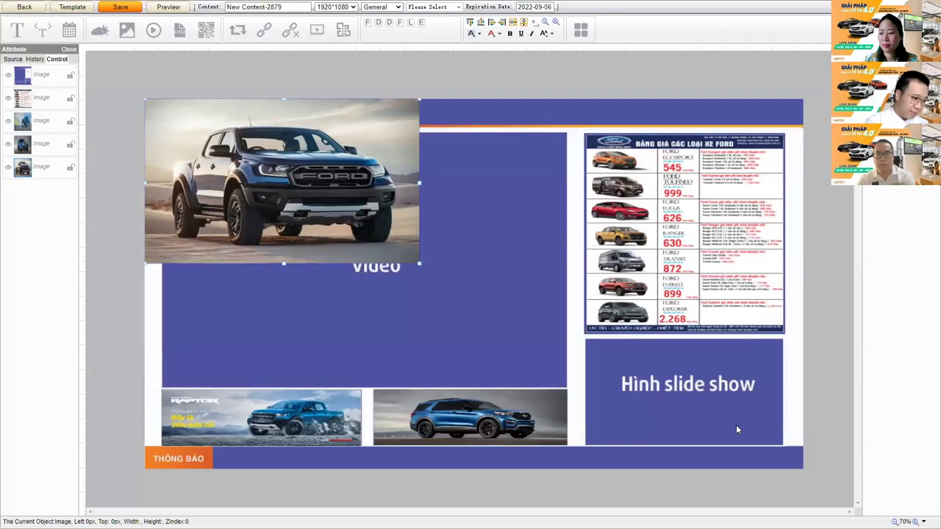
# Move and resize the pickup slide show image to fill the "Hình slide show" frame below the price list
pyautogui.click(736, 425)
pyautogui.moveTo(628, 347); pyautogui.dragTo(594, 322)
pyautogui.moveTo(597, 326); pyautogui.dragTo(718, 405)
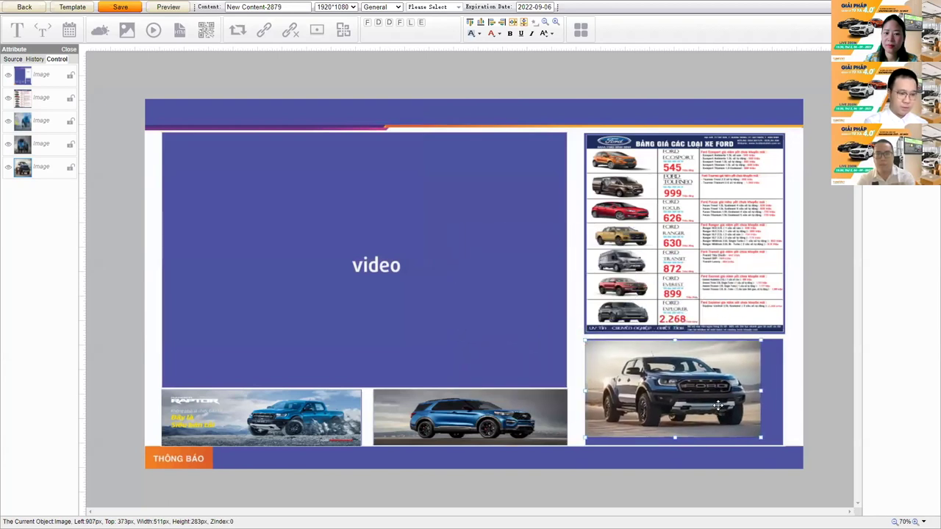
pyautogui.moveTo(761, 439); pyautogui.dragTo(793, 447)
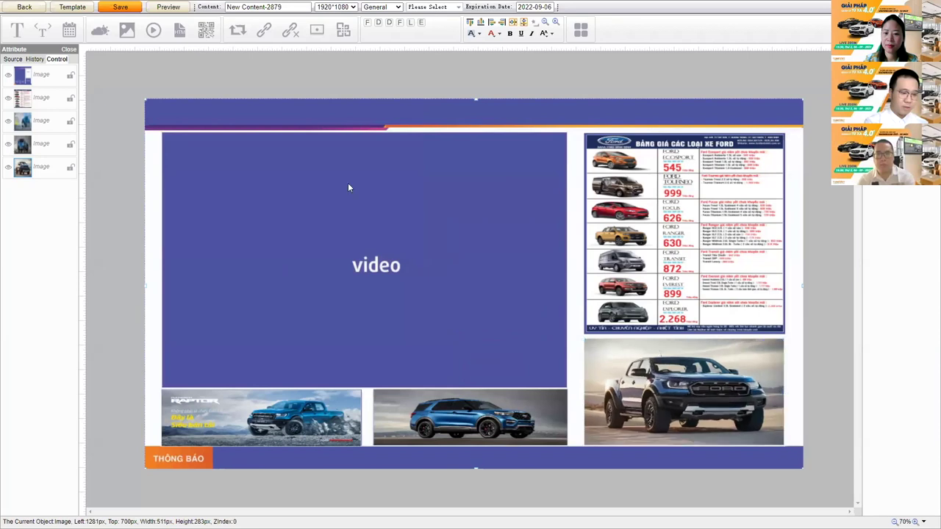
# Insert the New Ford Ranger Stormtra... video and fit it to the large "video" frame at about 1181 by 743 px
pyautogui.click(153, 30)
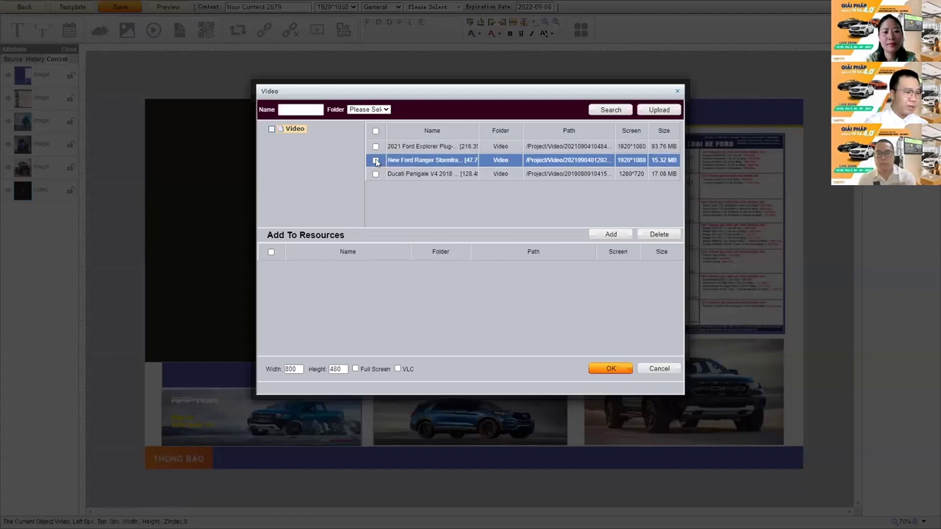
pyautogui.click(376, 162)
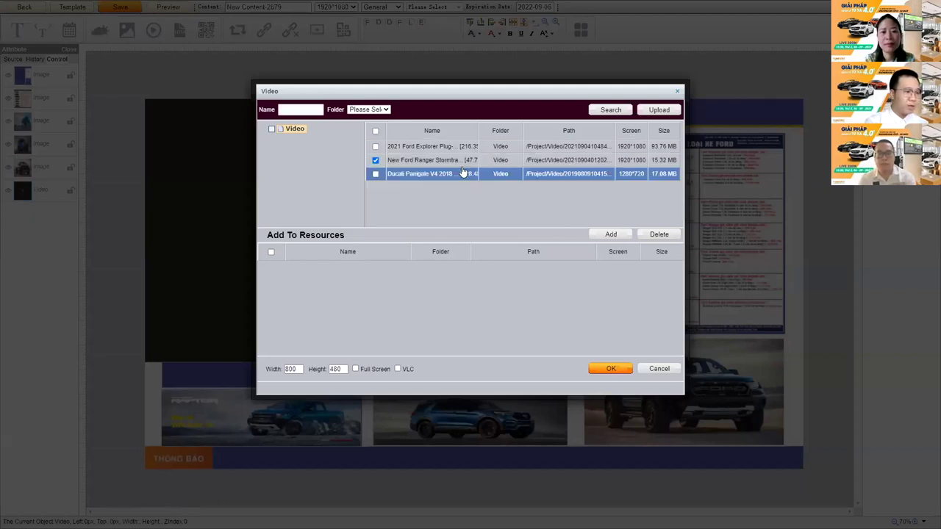
pyautogui.click(622, 234)
pyautogui.click(609, 368)
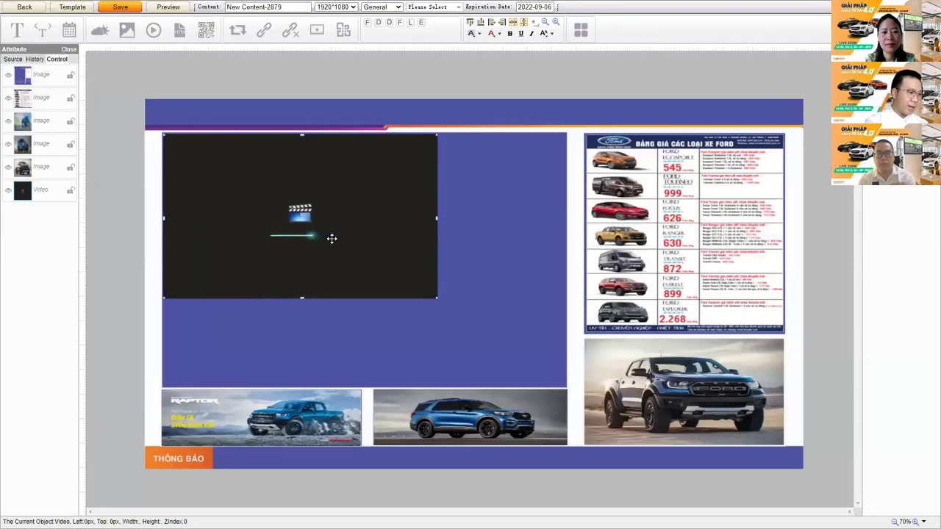
pyautogui.moveTo(331, 238); pyautogui.dragTo(330, 235)
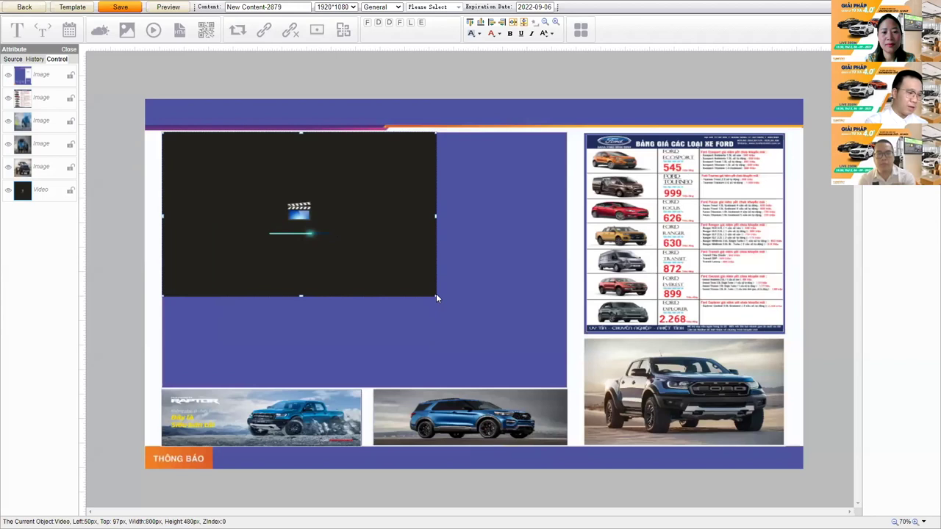
pyautogui.moveTo(435, 296); pyautogui.dragTo(623, 428)
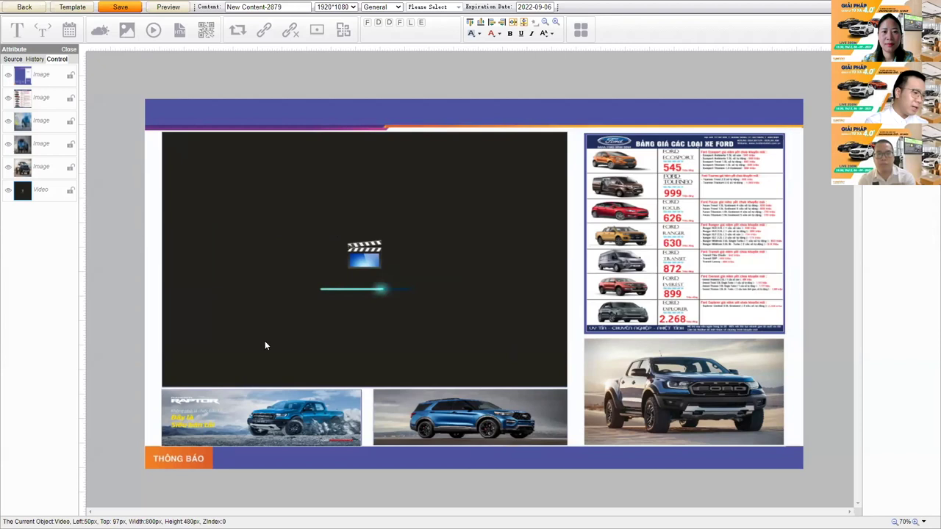
# Create a marquee reading "KHÁM PHÁ NGAY CÁC PHIÊN BẢN FORD RANGER DO FORD VIỆT NAM PHÂN PHỐI VÀ MỨC GIÁ HẤP DẪN DÀNH CHO KHÁCH HÀNG"
pyautogui.doubleClick(239, 460)
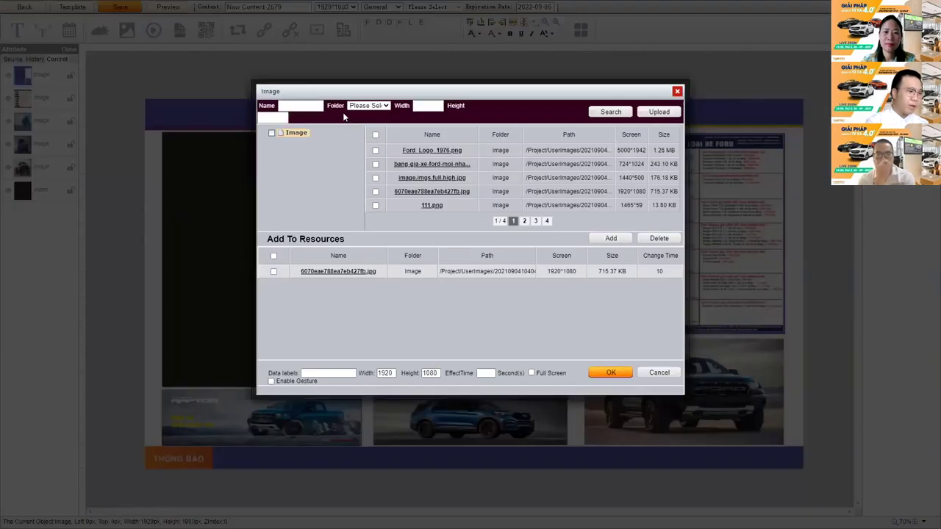
pyautogui.press('Escape')
pyautogui.click(43, 34)
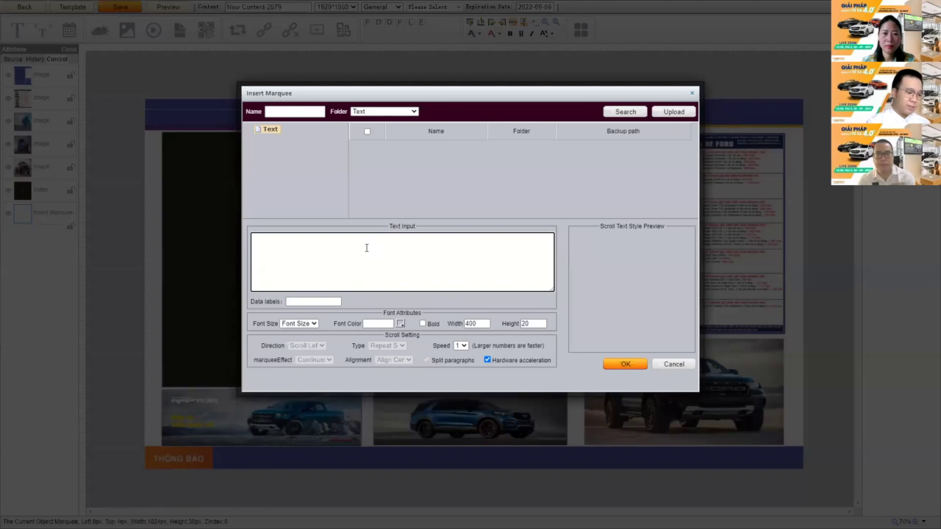
pyautogui.write('KHÁM PHÁ NGAY CAC')
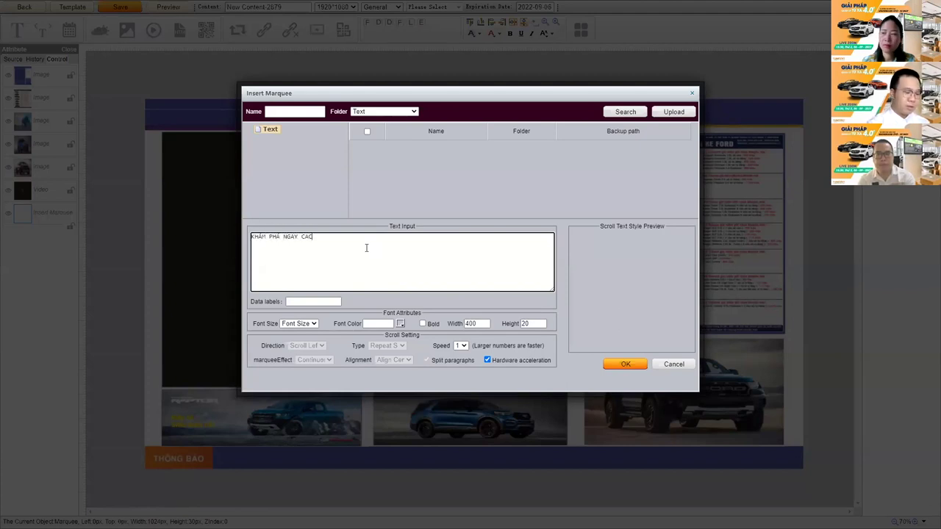
pyautogui.write(' PHIÊN BẢN FOR')
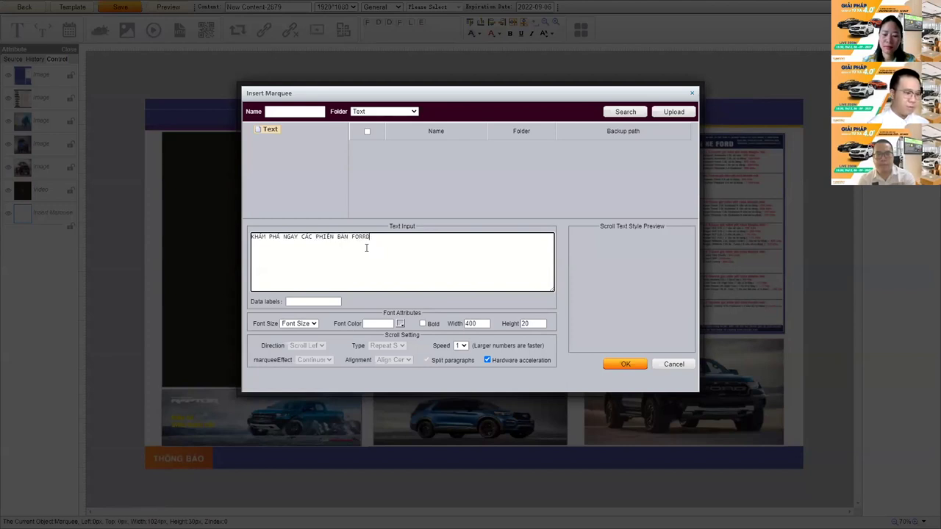
pyautogui.write('D RANGER DO FORD VIỆ')
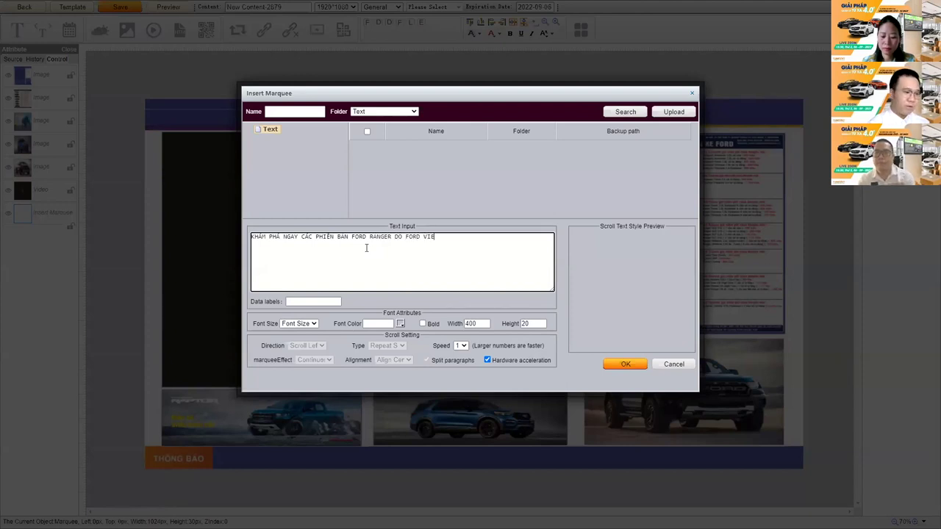
pyautogui.write('T NAM PHÂN PH')
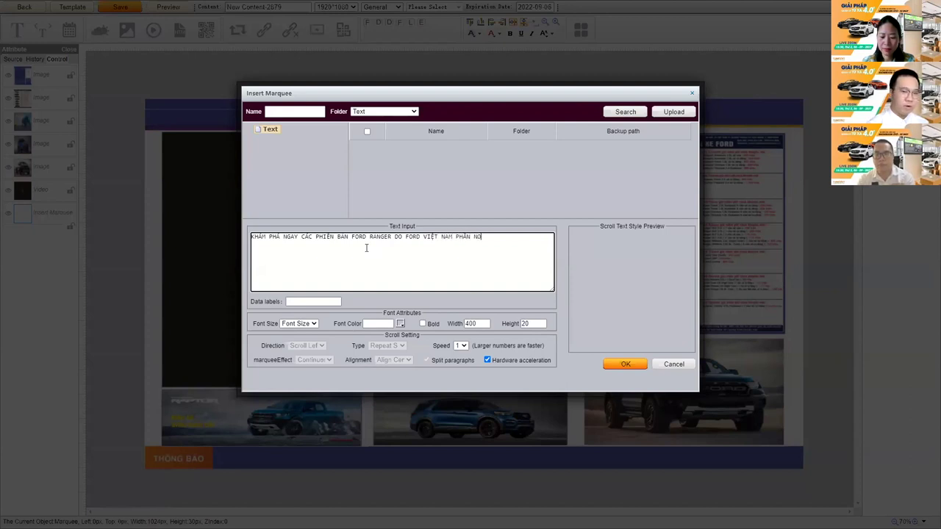
pyautogui.write('ỐI VO')
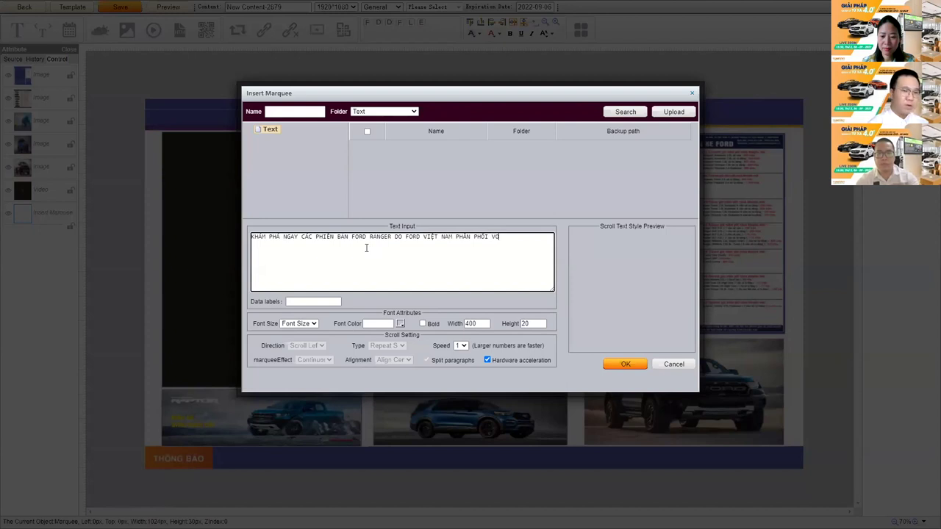
pyautogui.press('BackSpace')
pyautogui.write('À MỨC GIÁ HẤP')
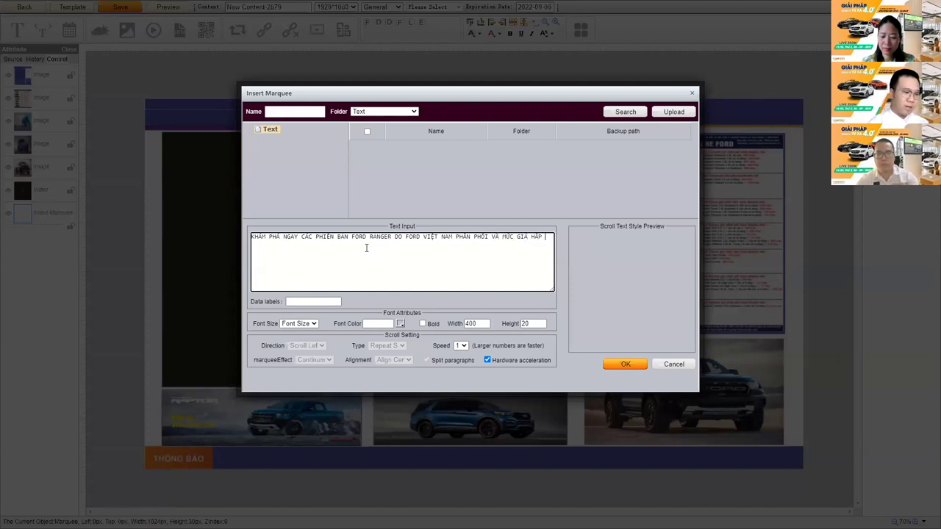
pyautogui.write(' DẪN DÀNH CHO')
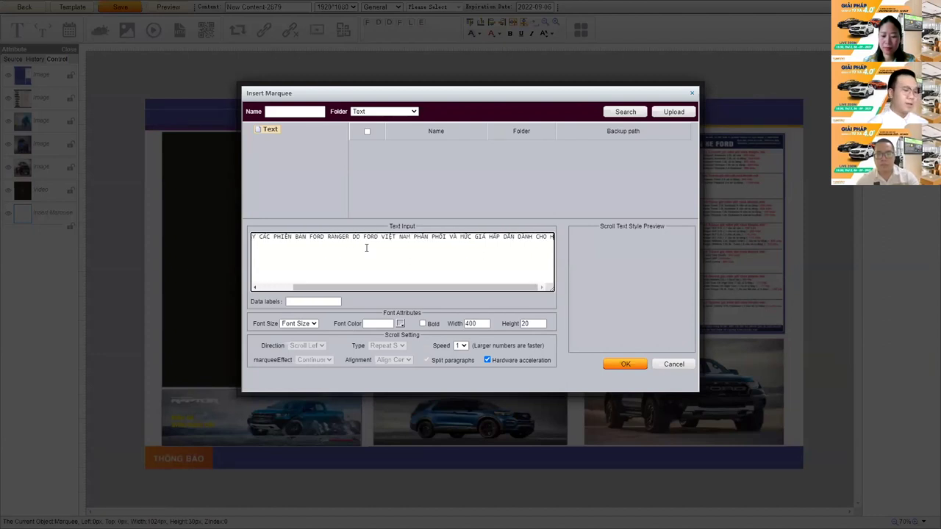
pyautogui.write(' KHÁCH HÀNG')
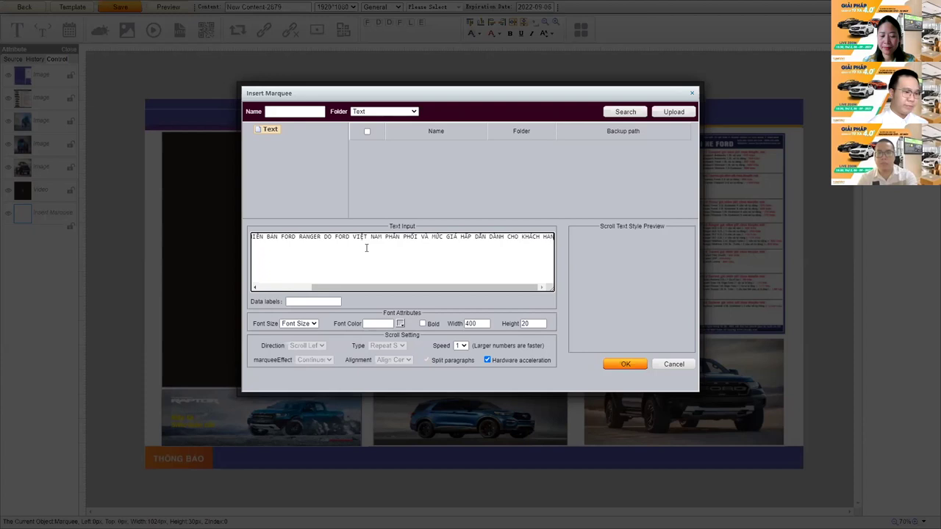
# Style the marquee text as 52px bold white (#FFFFFF), choose its scroll speed and insert it into the layout
pyautogui.click(314, 324)
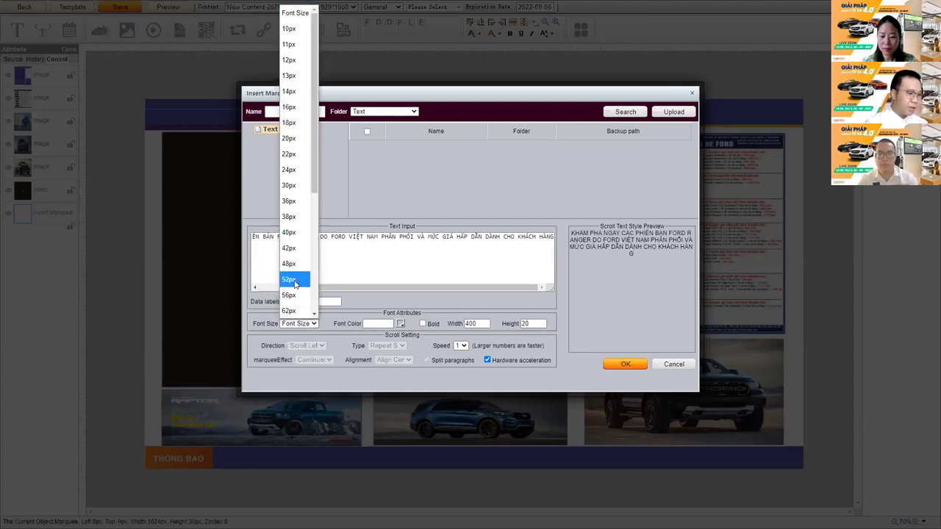
pyautogui.click(290, 280)
pyautogui.click(380, 323)
pyautogui.click(400, 323)
pyautogui.click(437, 263)
pyautogui.click(567, 247)
pyautogui.click(423, 323)
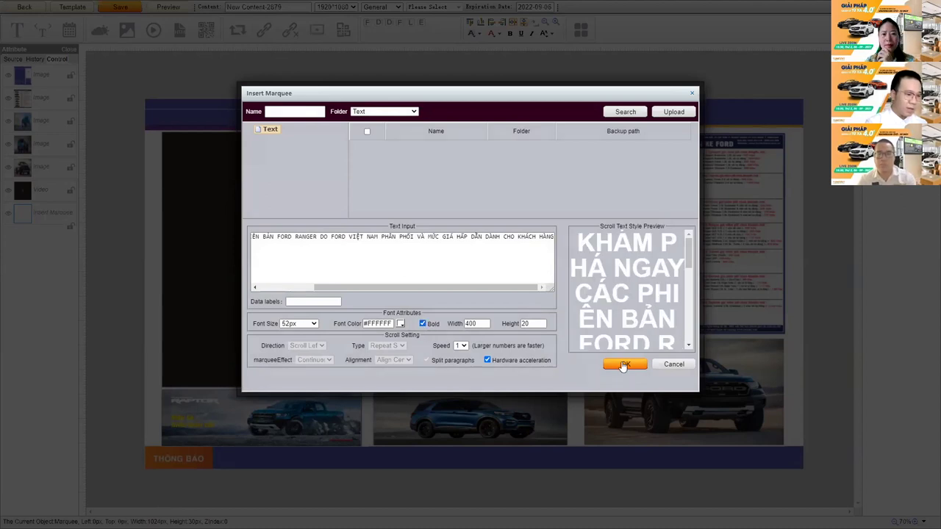
pyautogui.click(463, 350)
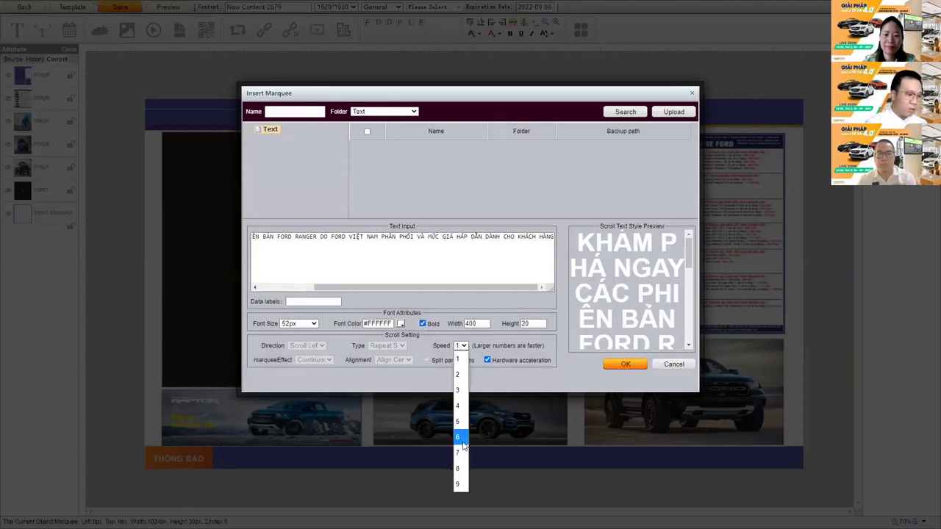
pyautogui.click(625, 364)
pyautogui.click(624, 364)
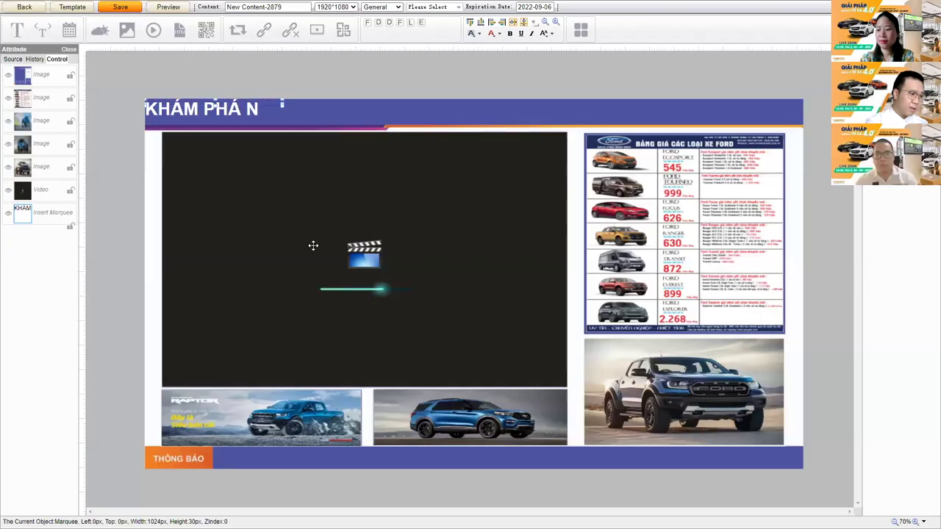
# Move the marquee onto the blue bar beside "THÔNG BÁO" and widen it to the right end of the bar
pyautogui.moveTo(313, 246); pyautogui.dragTo(292, 459)
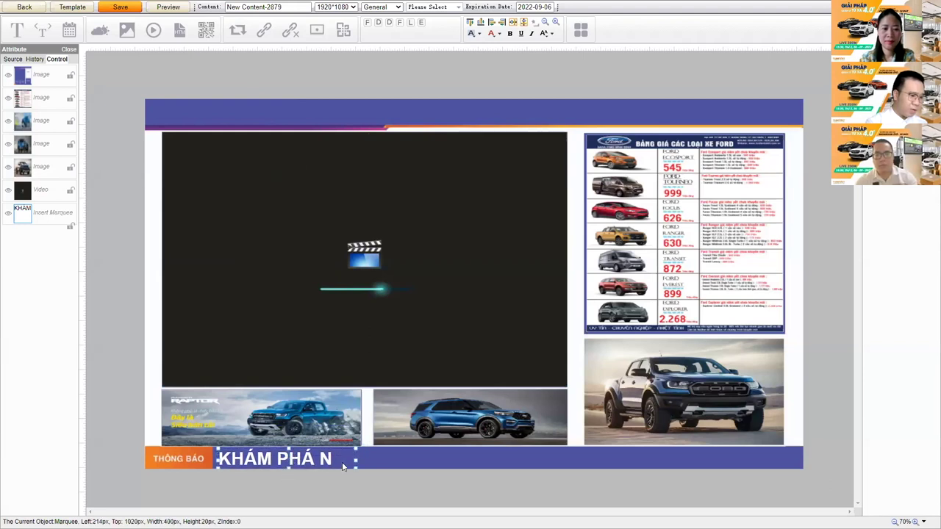
pyautogui.click(772, 428)
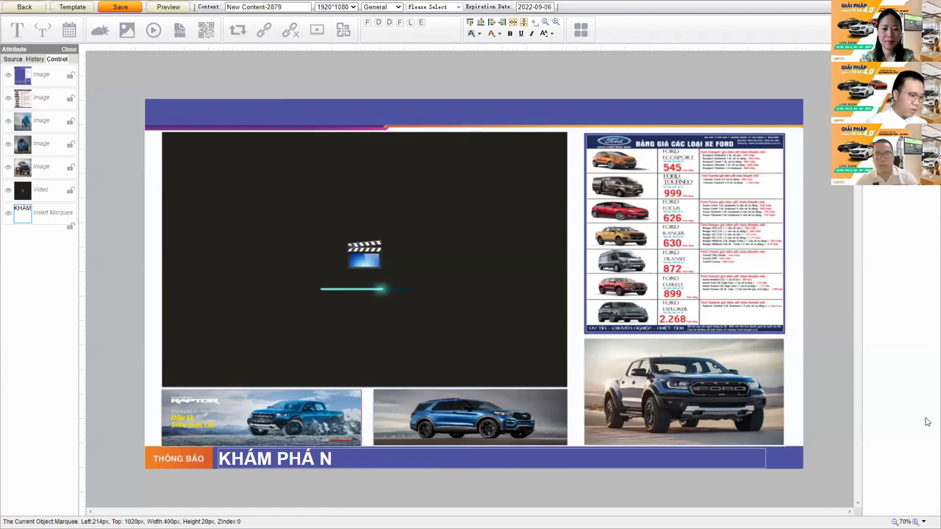
pyautogui.click(764, 460)
pyautogui.moveTo(764, 459); pyautogui.dragTo(814, 458)
pyautogui.click(692, 423)
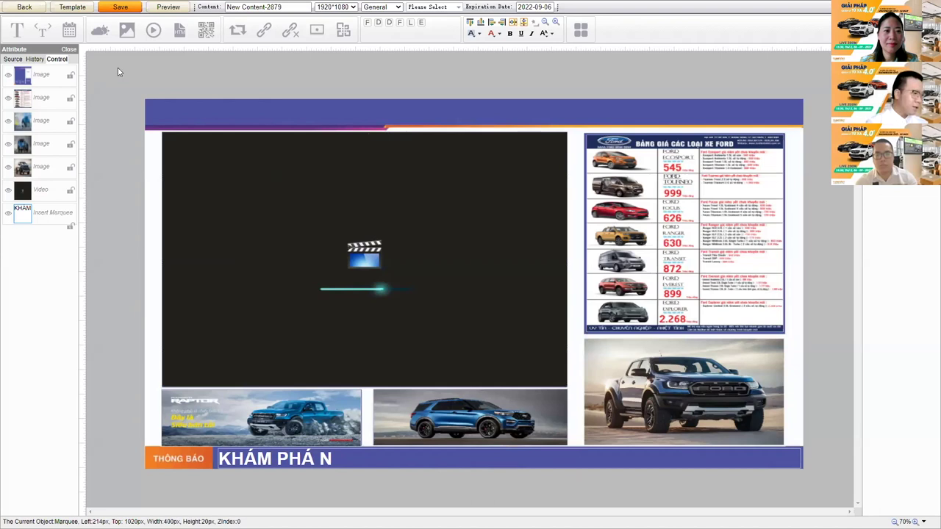
# Insert Ford_Logo_1976.png into the layout as a new image element
pyautogui.click(128, 32)
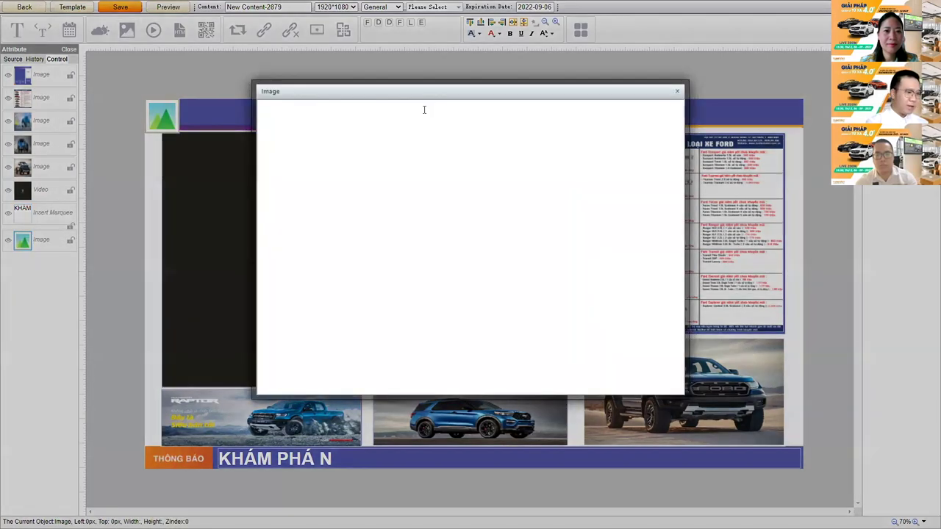
pyautogui.click(376, 150)
pyautogui.click(376, 151)
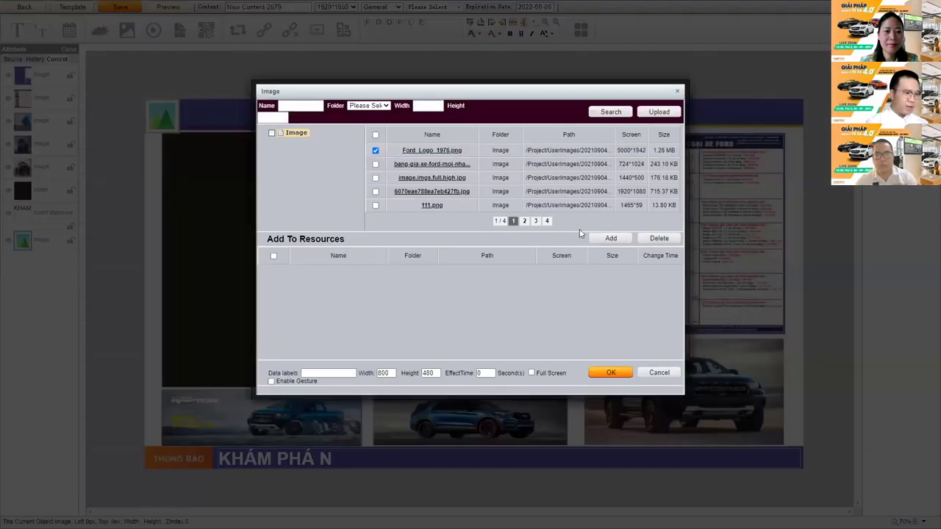
pyautogui.click(624, 239)
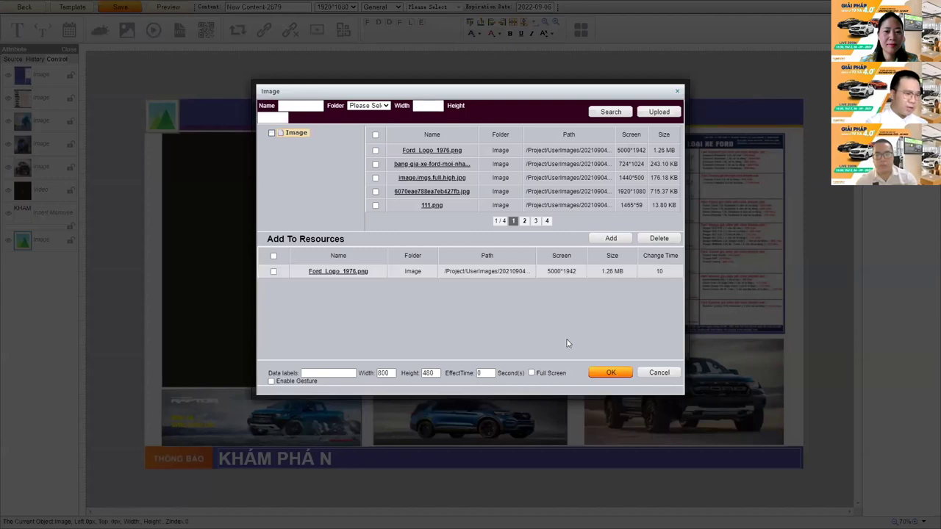
pyautogui.click(610, 372)
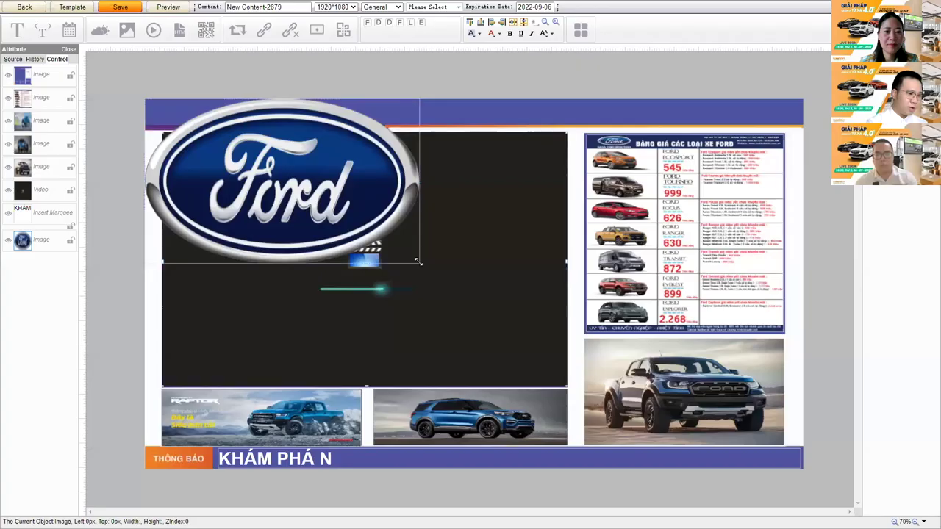
# Shrink the Ford logo to about 319 by 98 px so it fits the left end of the header bar
pyautogui.moveTo(419, 263); pyautogui.dragTo(272, 147)
pyautogui.click(285, 152)
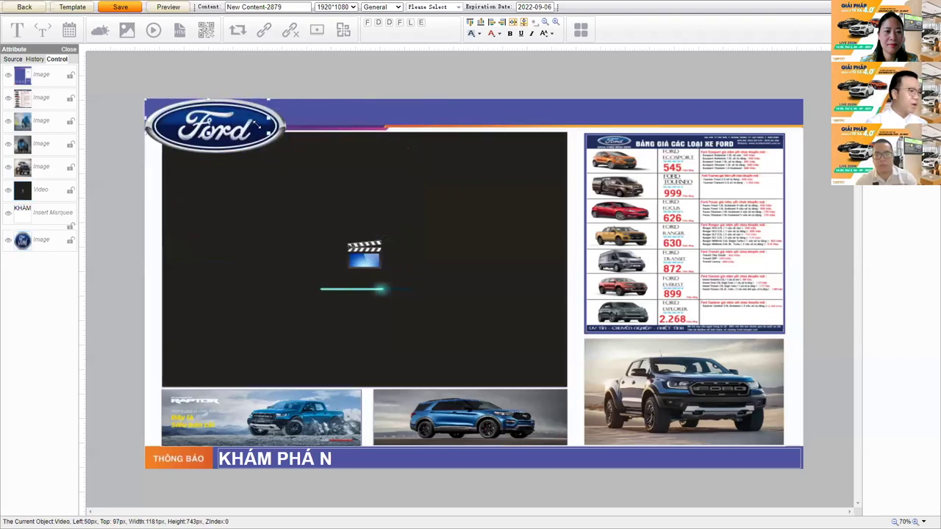
pyautogui.hotkey('ctrl', 'z')
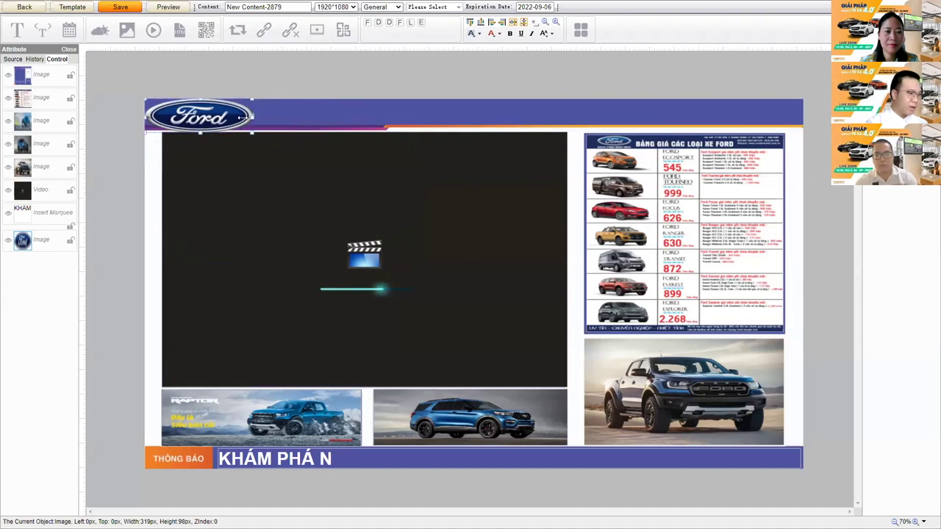
# Narrow the Ford logo in the header bar to about 292 px wide and save the layout
pyautogui.moveTo(255, 117); pyautogui.dragTo(243, 122)
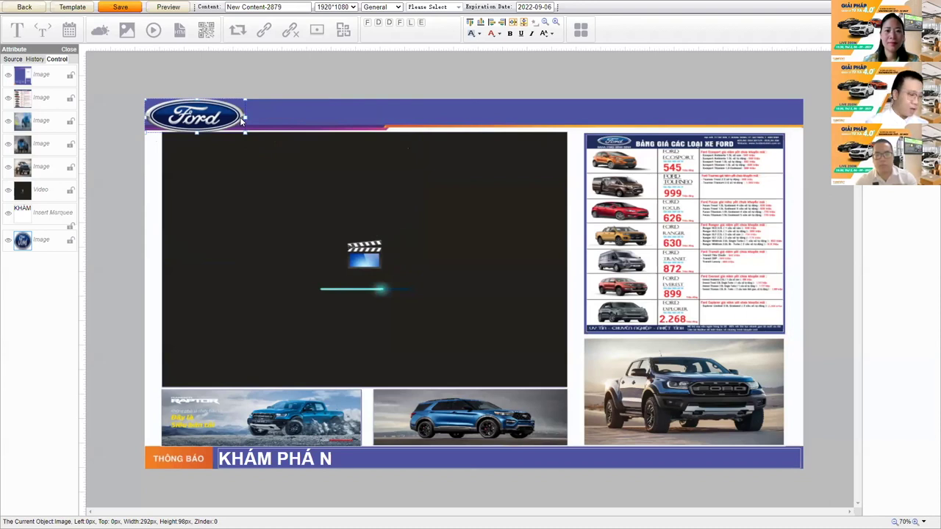
pyautogui.click(123, 8)
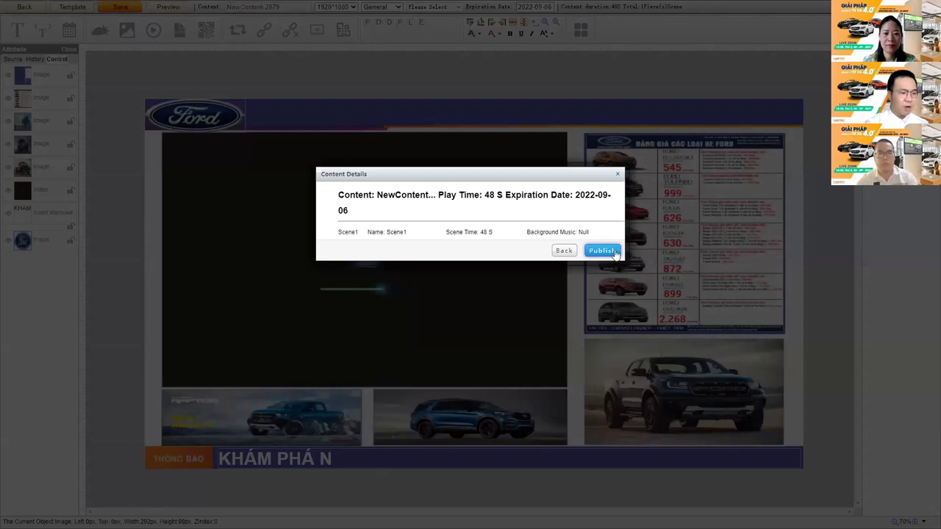
# Publish the saved content to the Showroom HCM player and approve the publication with the review set to Pass
pyautogui.click(614, 251)
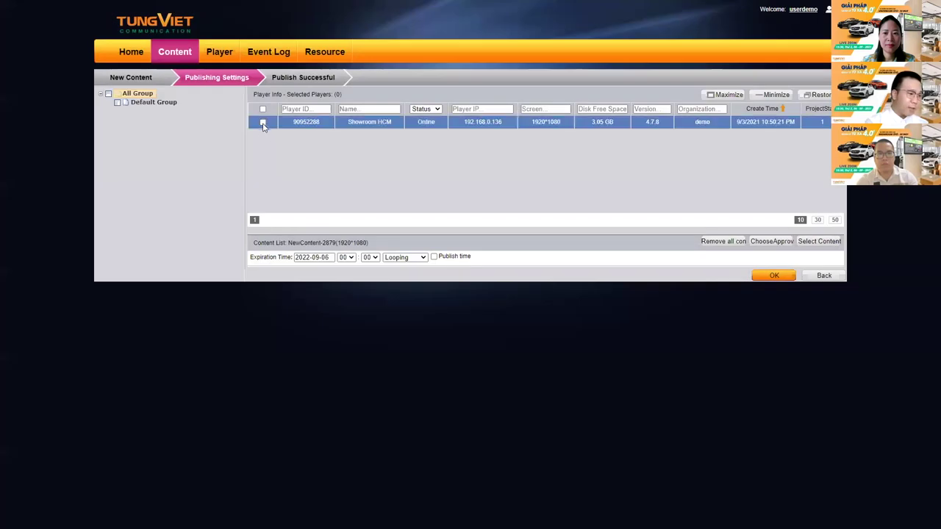
pyautogui.click(262, 122)
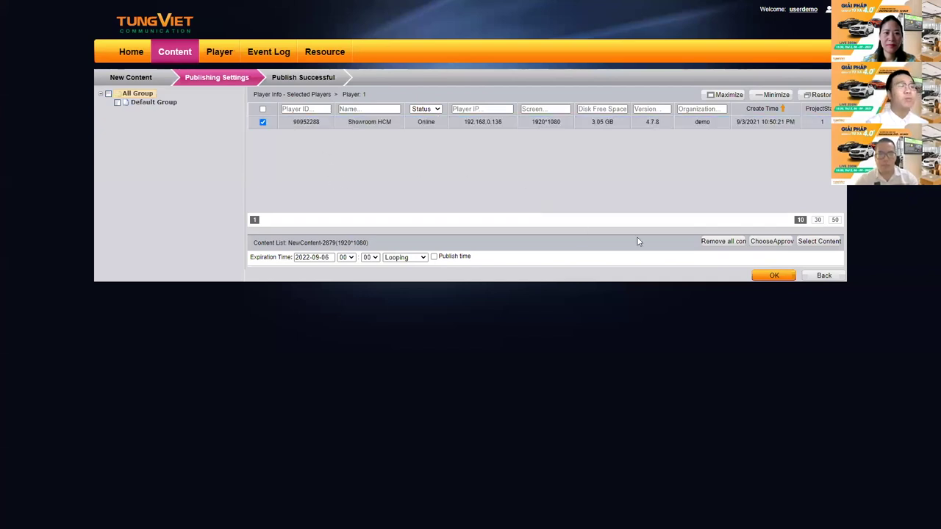
pyautogui.click(774, 277)
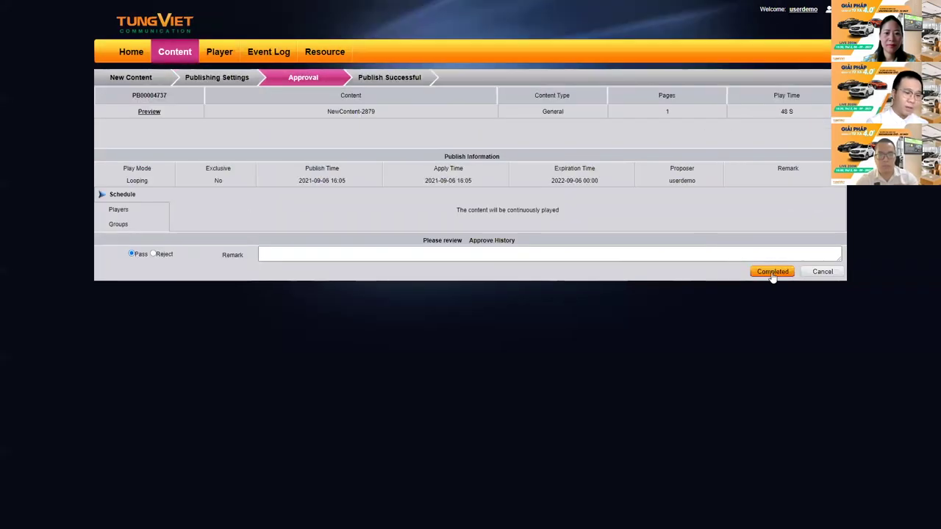
pyautogui.click(773, 273)
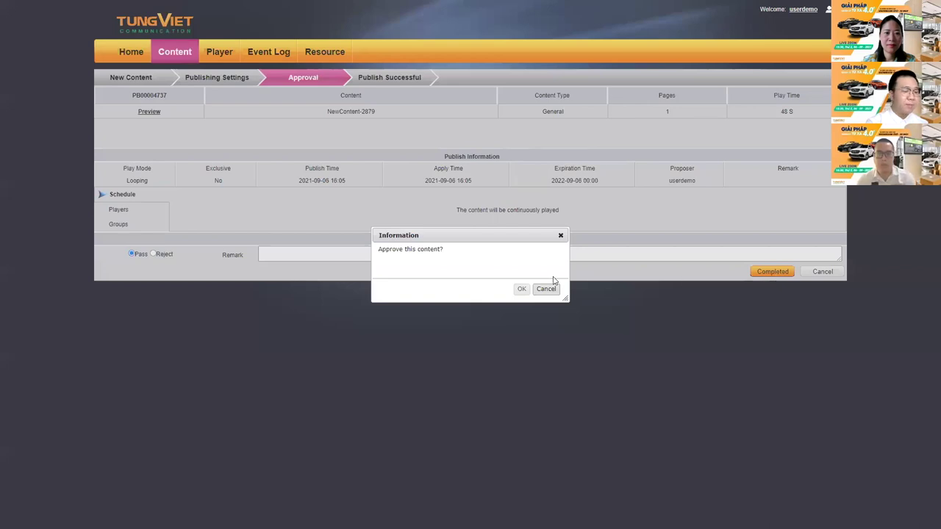
pyautogui.click(523, 288)
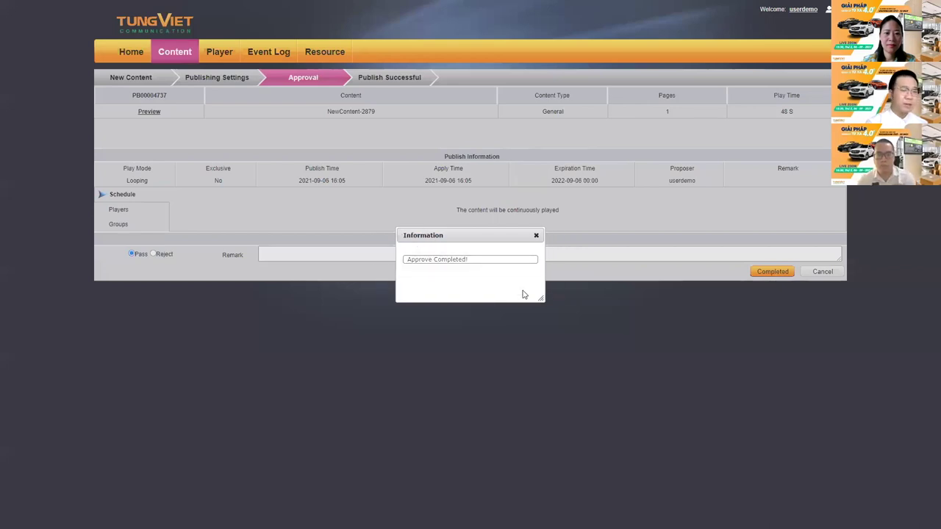